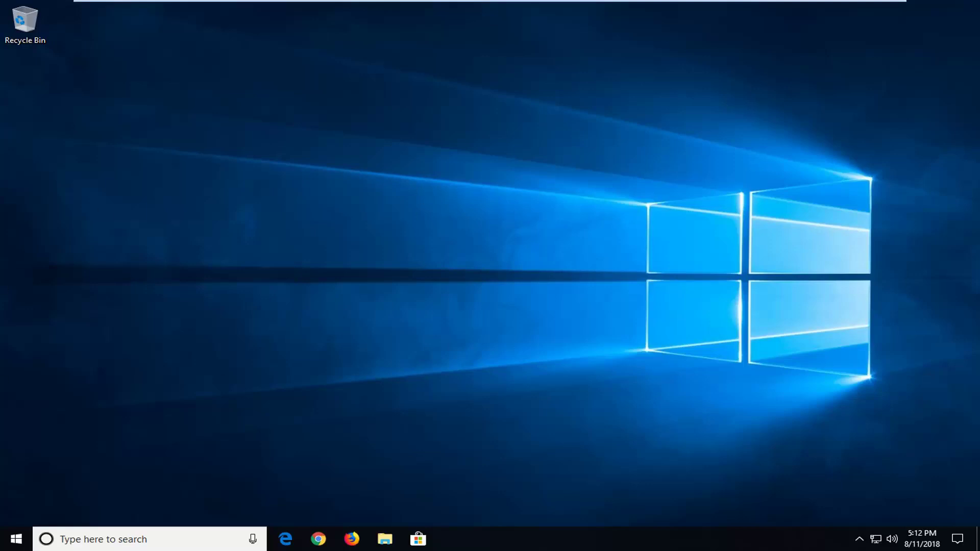
- Search Windows for "services" and open the Services desktop app
left_click(21, 544)
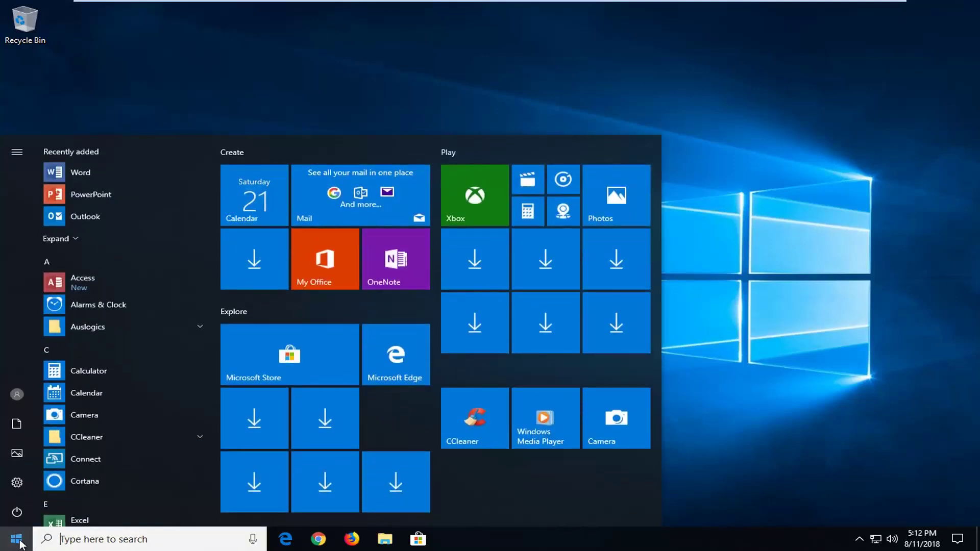
type("services")
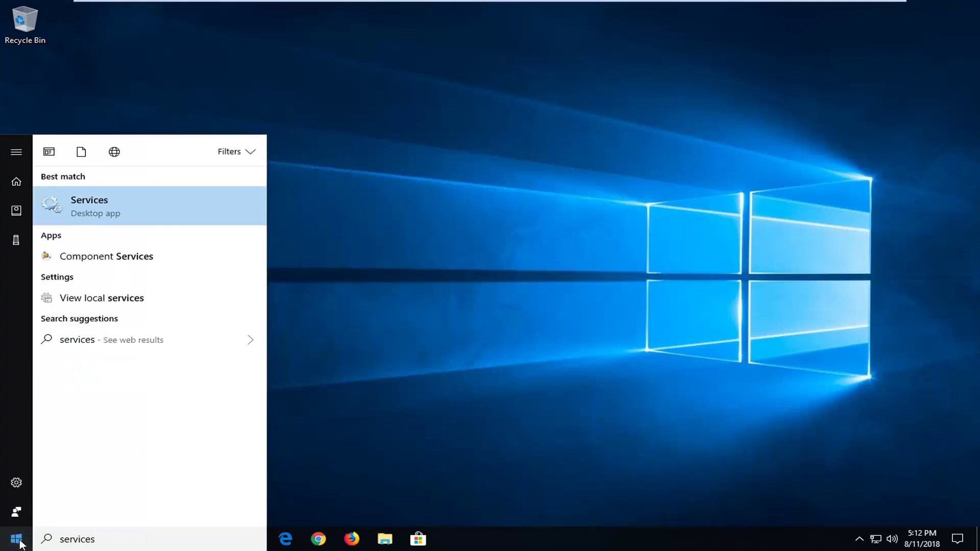
left_click(73, 210)
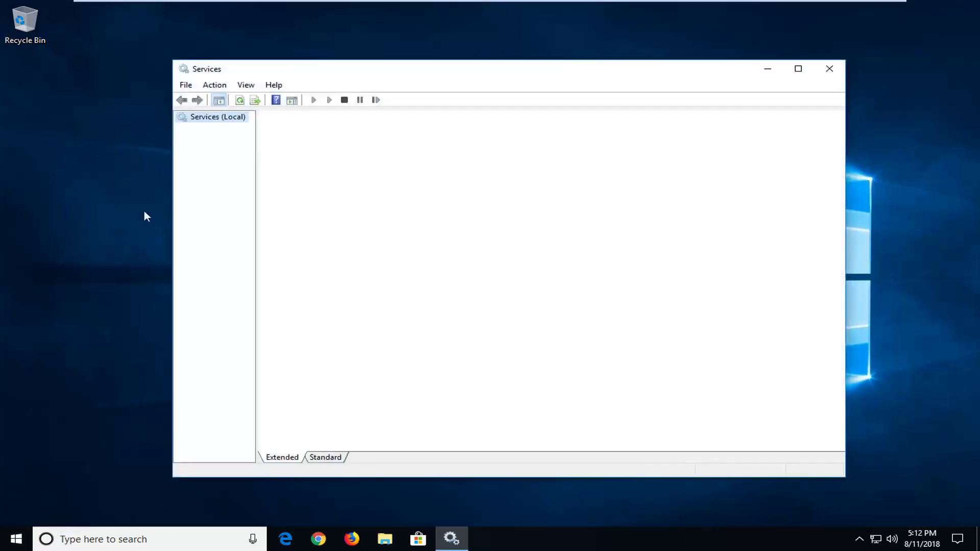
left_click_drag(371, 78, 398, 82)
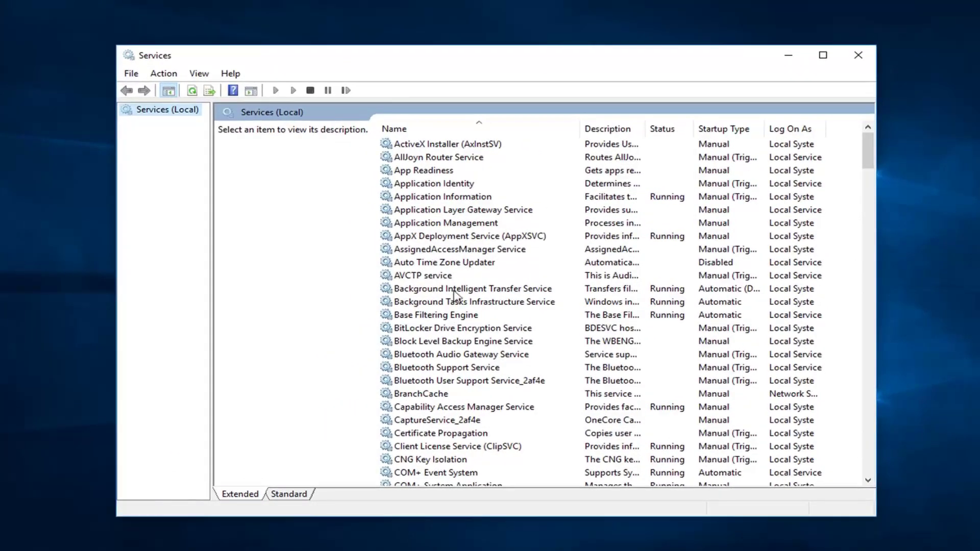
- Set the startup type of Cryptographic Services to Automatic and accept its properties
left_click(428, 433)
scroll(428, 433, "down", 2)
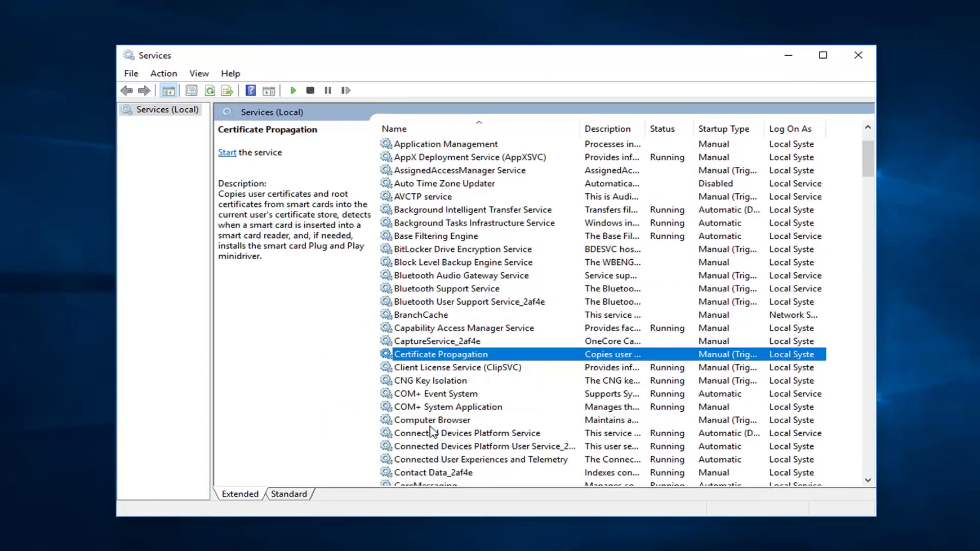
scroll(424, 435, "down", 2)
left_click(419, 434)
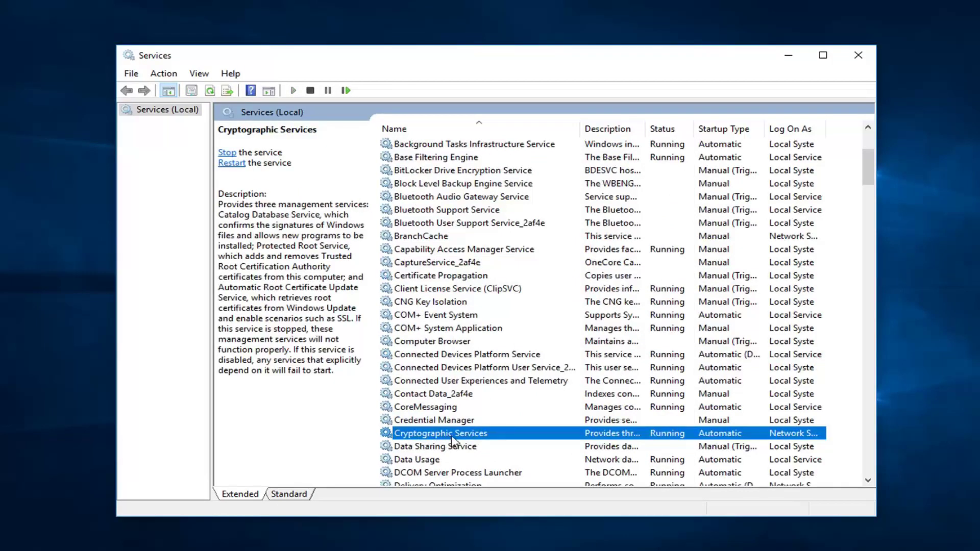
double_click(581, 436)
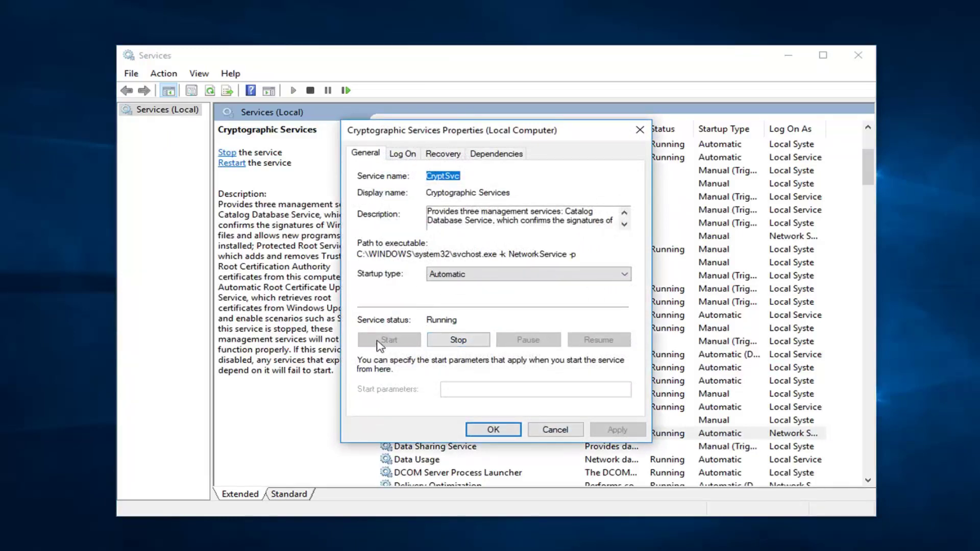
left_click(450, 275)
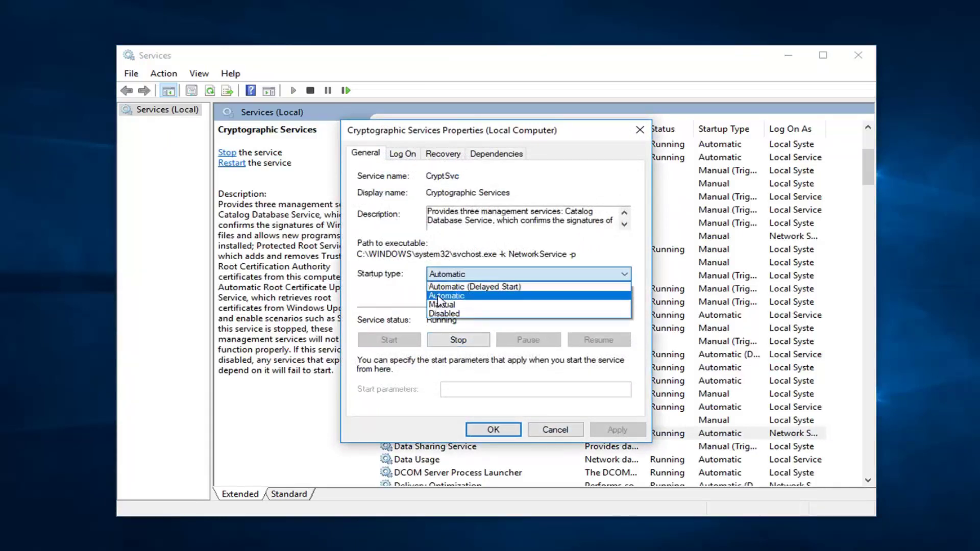
left_click(440, 296)
left_click(485, 427)
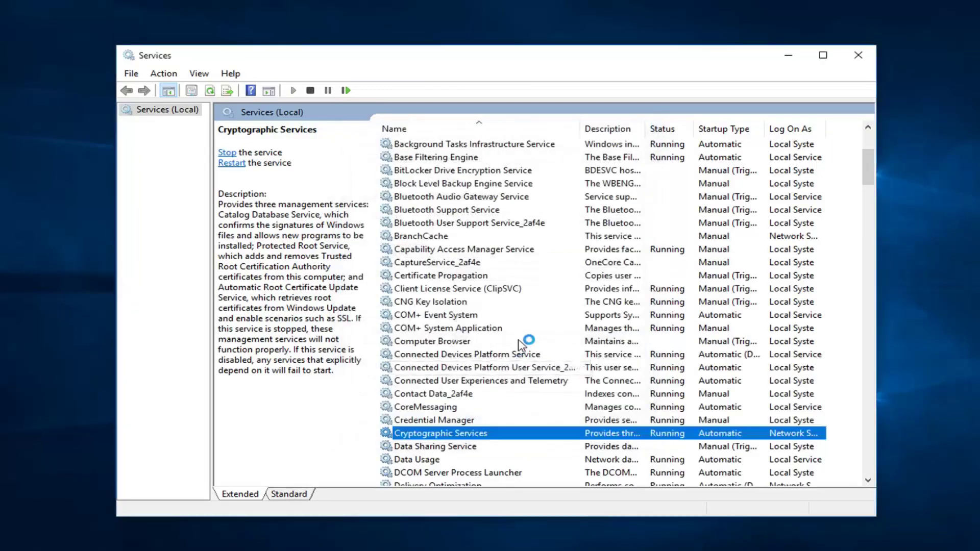
- Check the startup type of the Background Intelligent Transfer Service and close its properties without changing anything
scroll(521, 352, "up", 3)
left_click(423, 249)
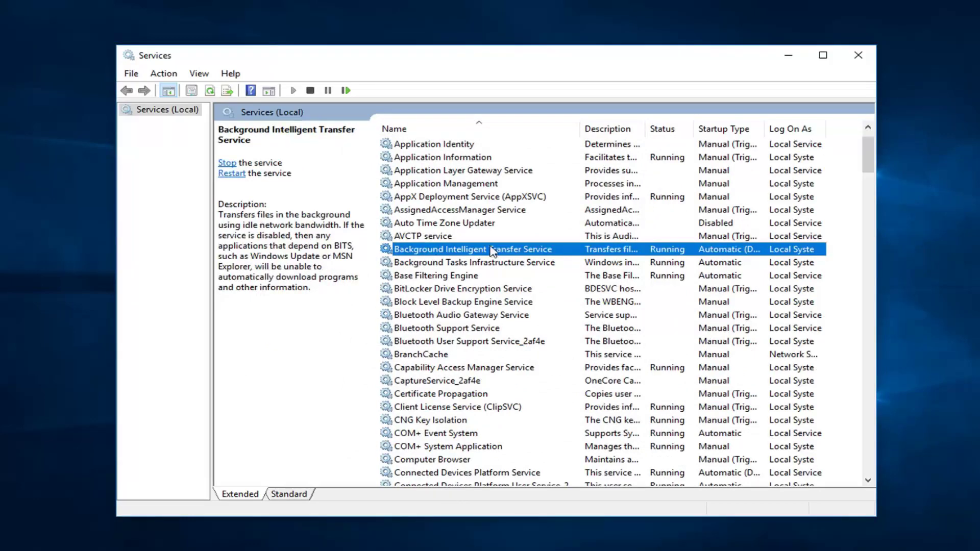
double_click(483, 251)
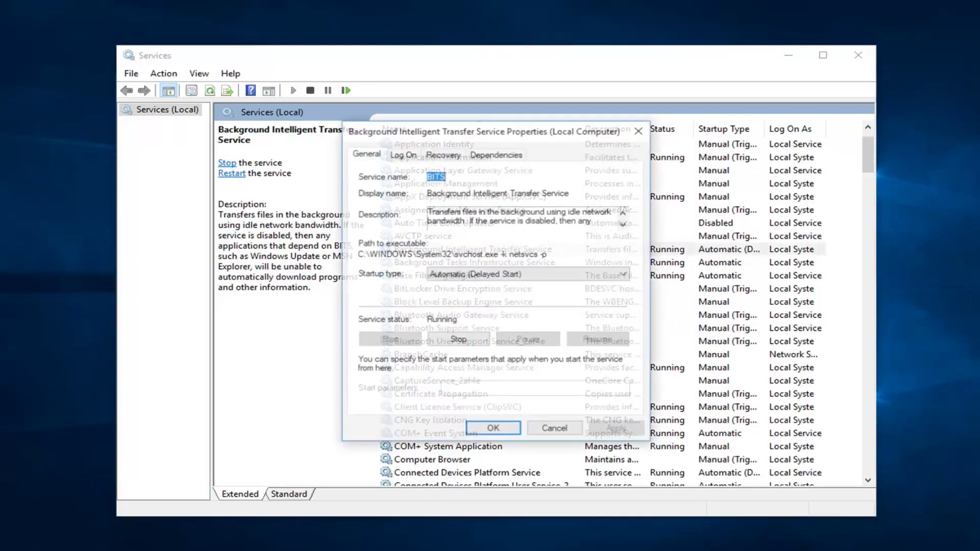
left_click(445, 275)
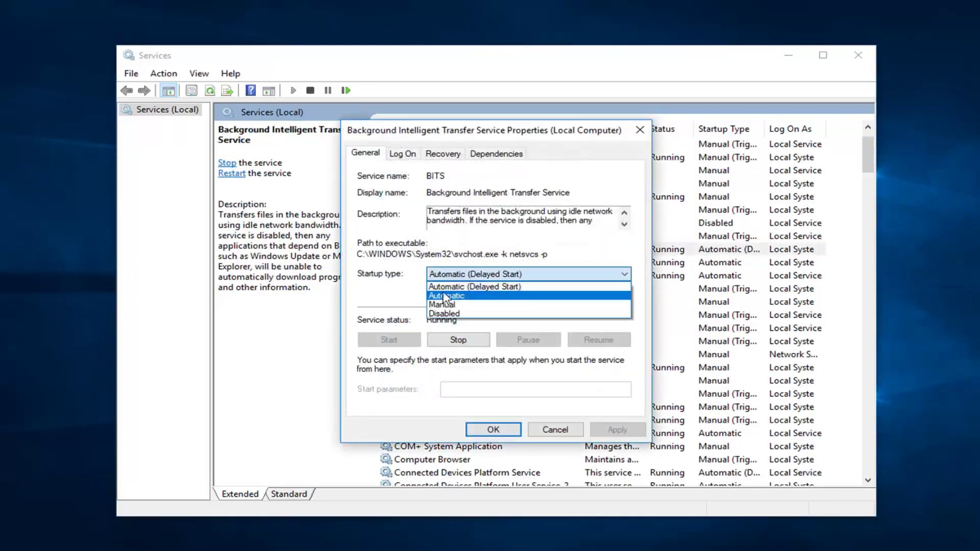
left_click(389, 282)
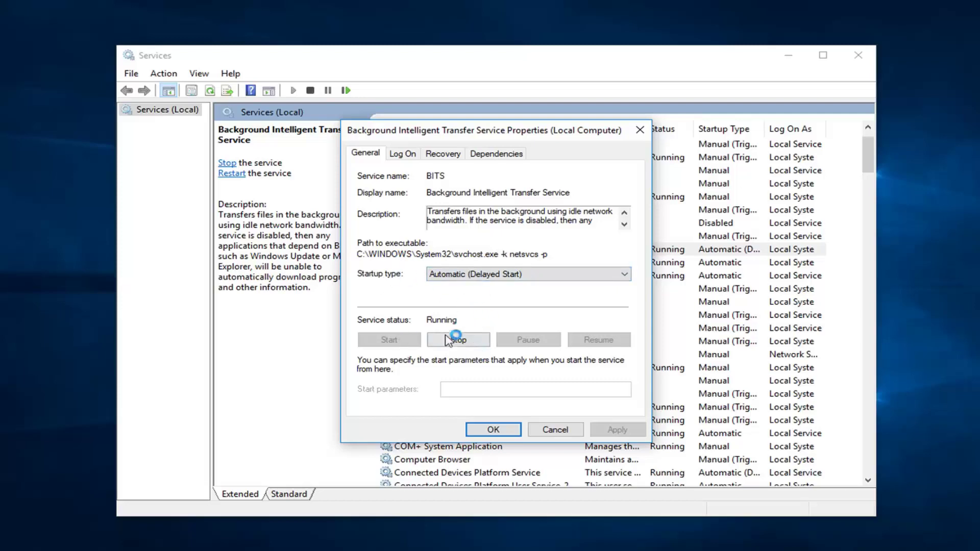
left_click(560, 431)
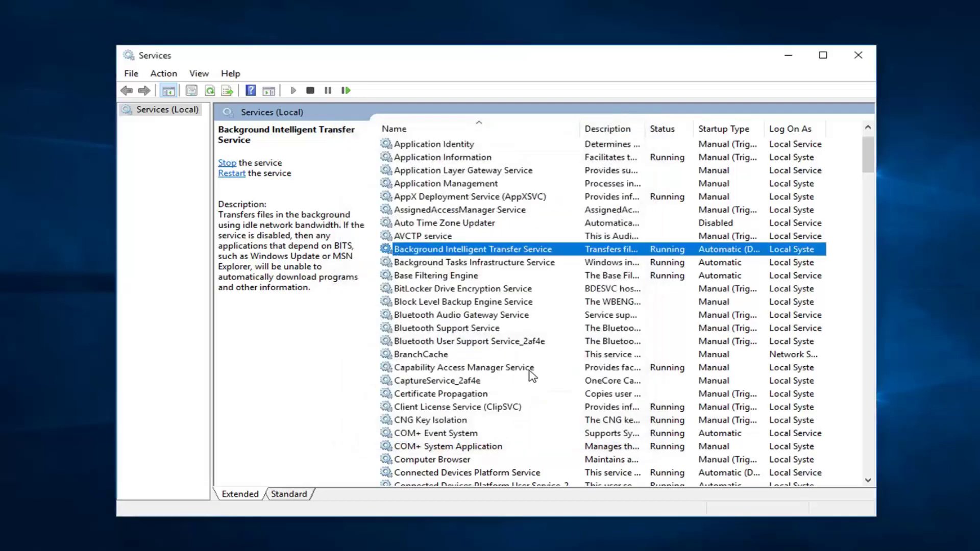
- Set the Windows Update service's startup type to Automatic, apply the change and close the Services window
scroll(520, 367, "down", 4)
scroll(520, 368, "down", 16)
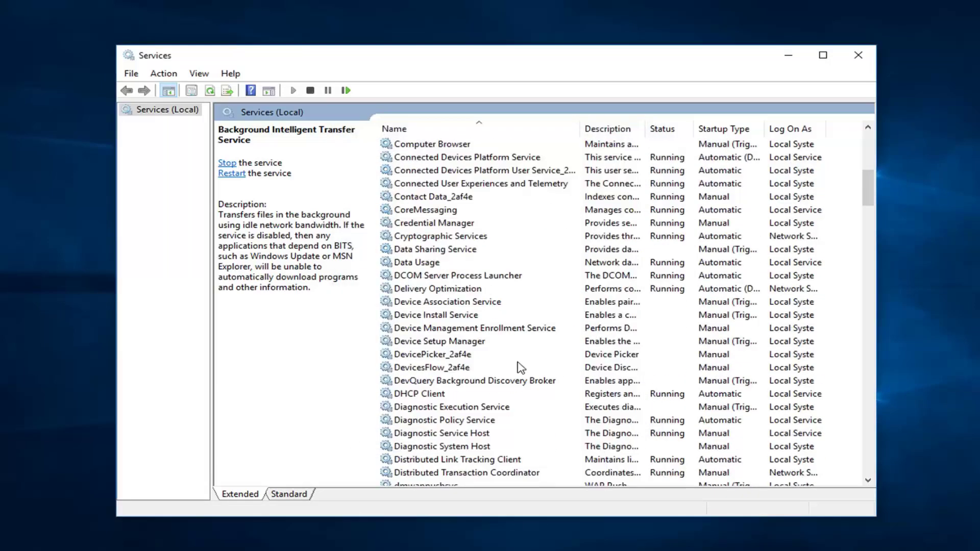
scroll(517, 360, "down", 20)
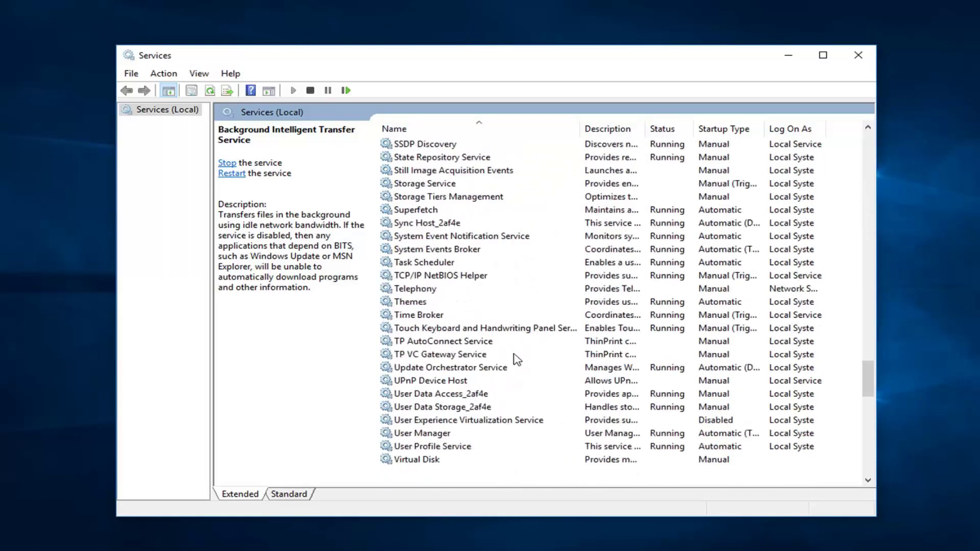
scroll(444, 352, "down", 9)
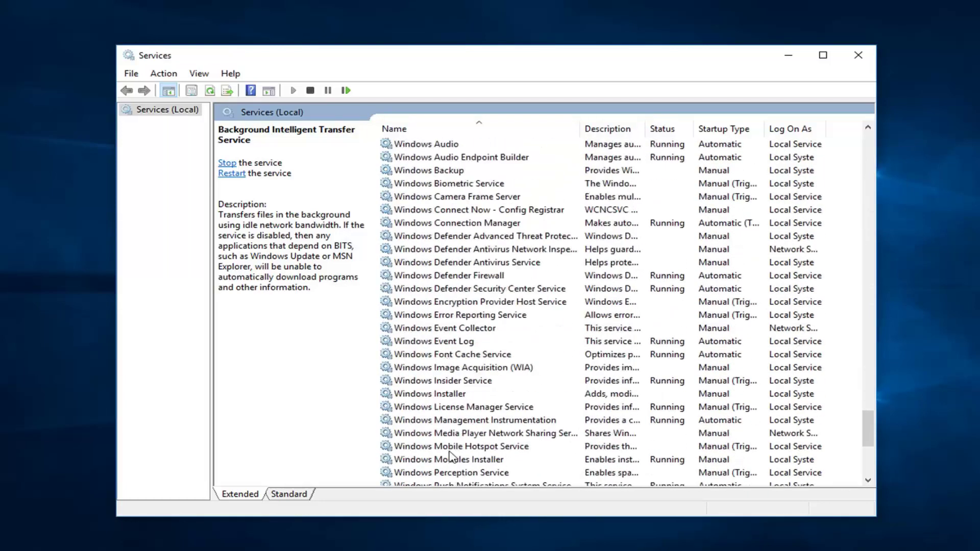
left_click(430, 370)
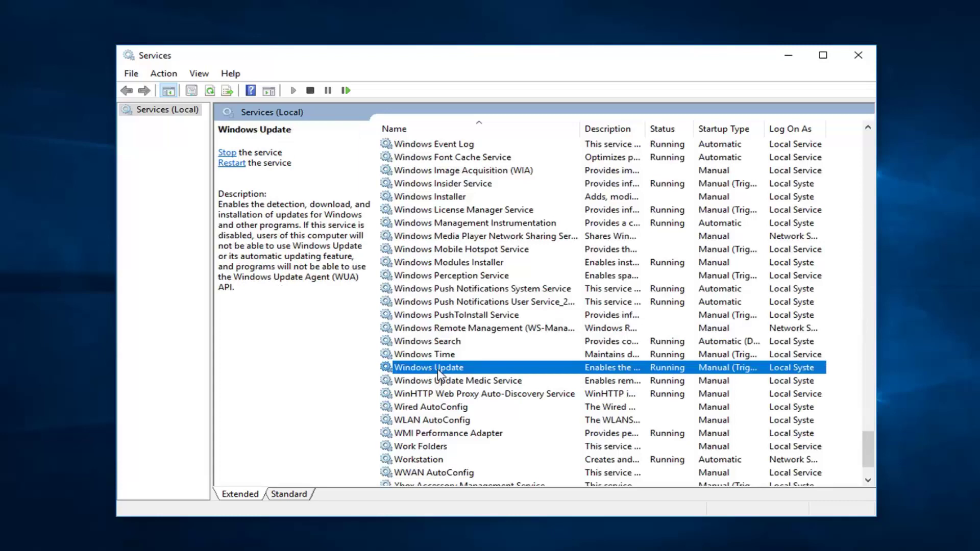
double_click(437, 369)
left_click(494, 275)
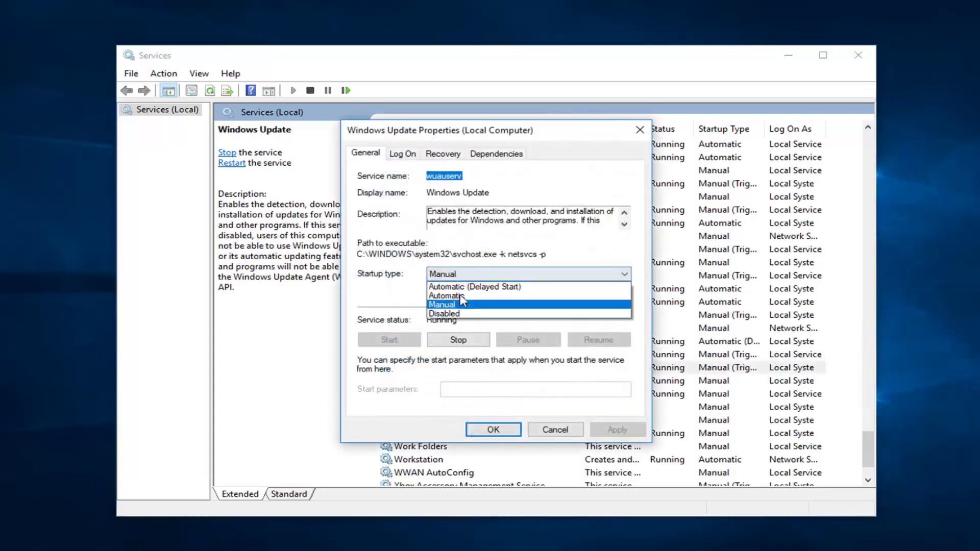
left_click(459, 291)
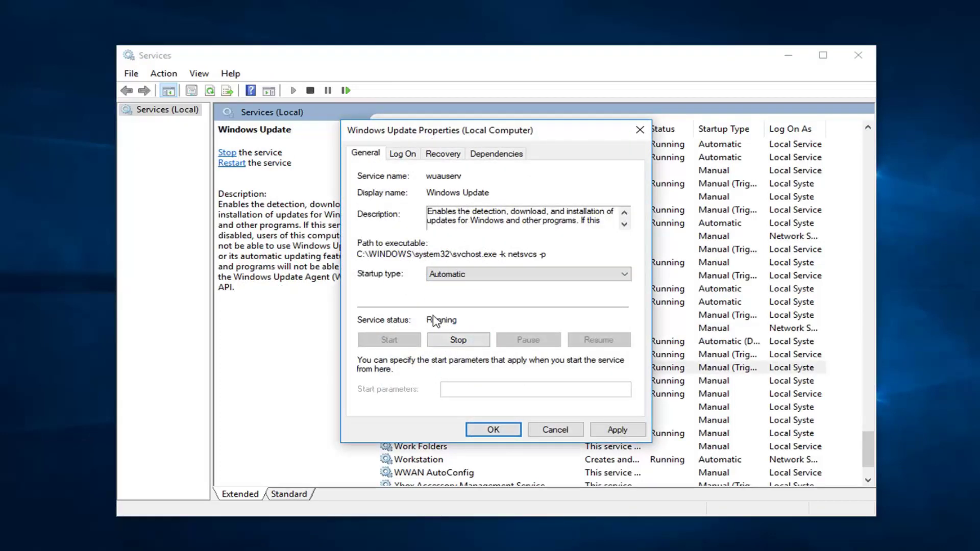
left_click(618, 430)
left_click(493, 430)
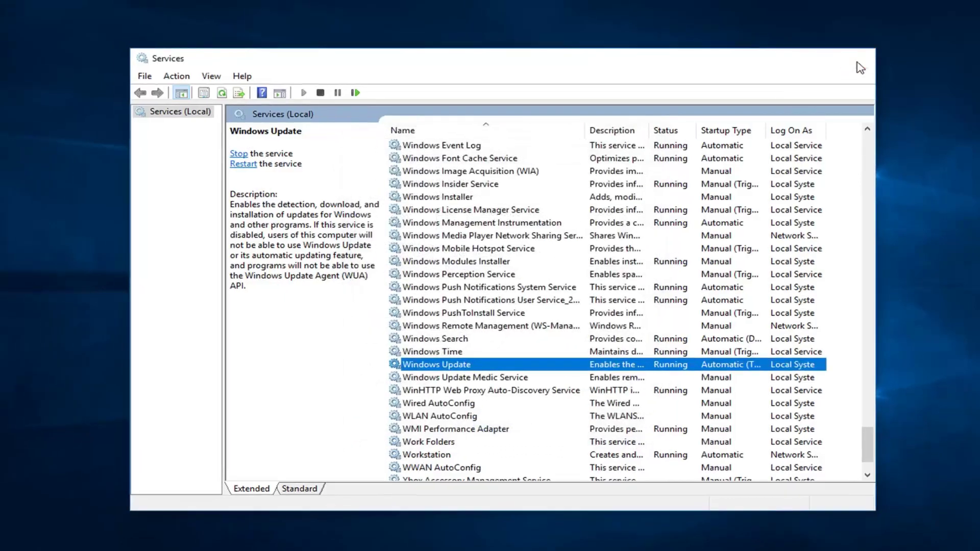
left_click(858, 55)
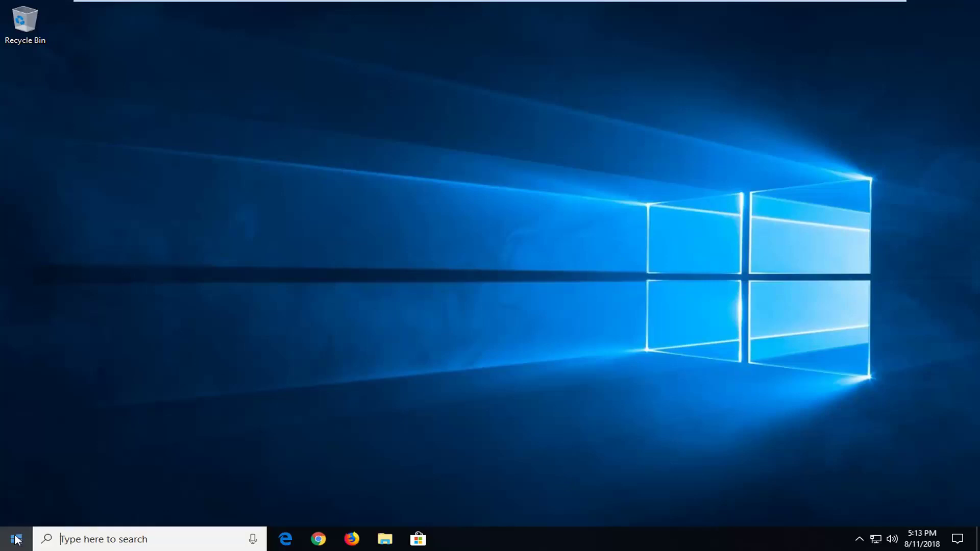
- Search Windows for "system restore" and open the Create a restore point settings
left_click(20, 540)
type("system restore")
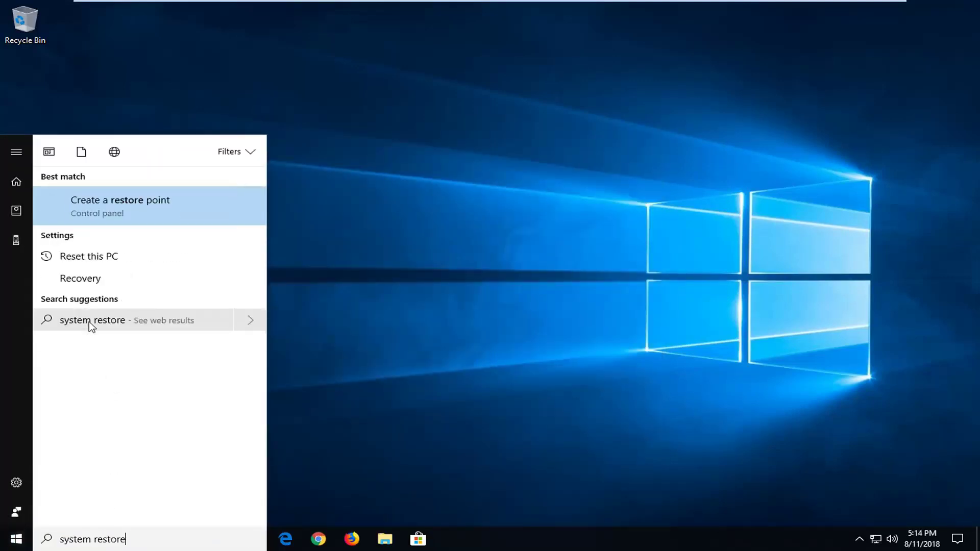
left_click(113, 213)
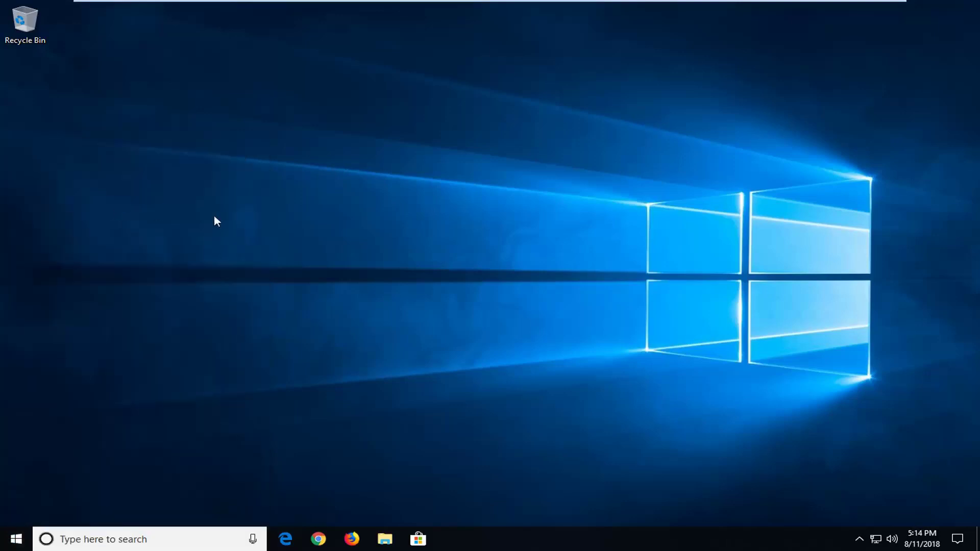
left_click_drag(187, 23, 434, 76)
- Turn on system protection for Local Disk (C:) and apply the setting
left_click(471, 281)
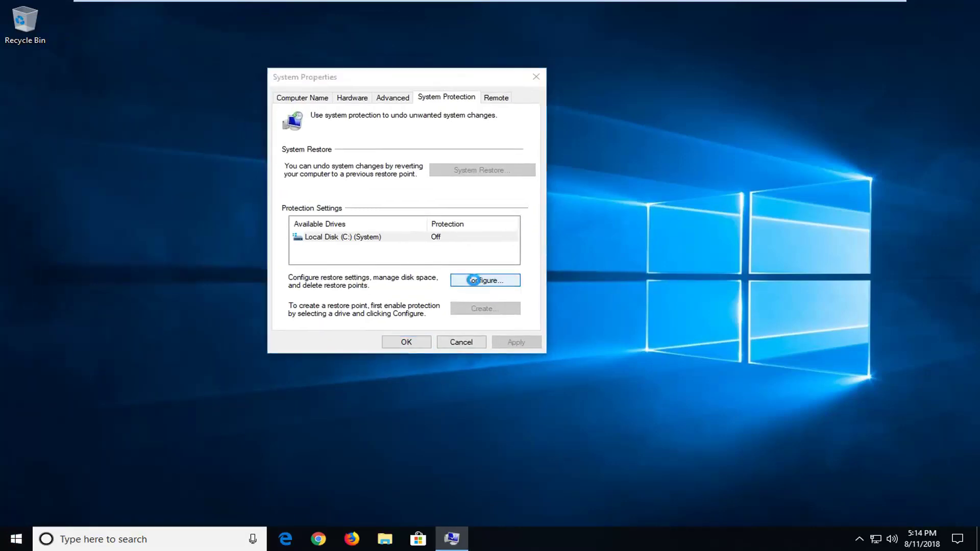
left_click(345, 166)
left_click(526, 365)
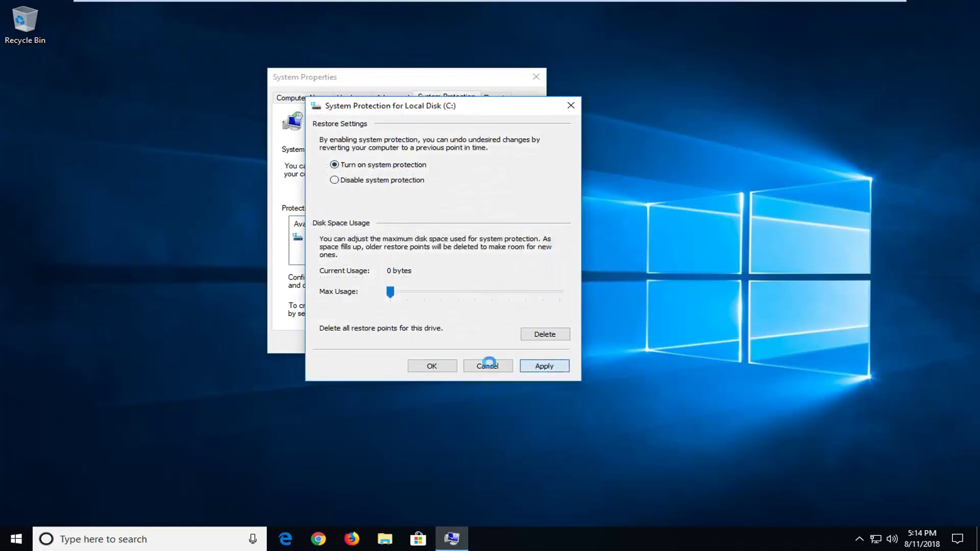
left_click(432, 366)
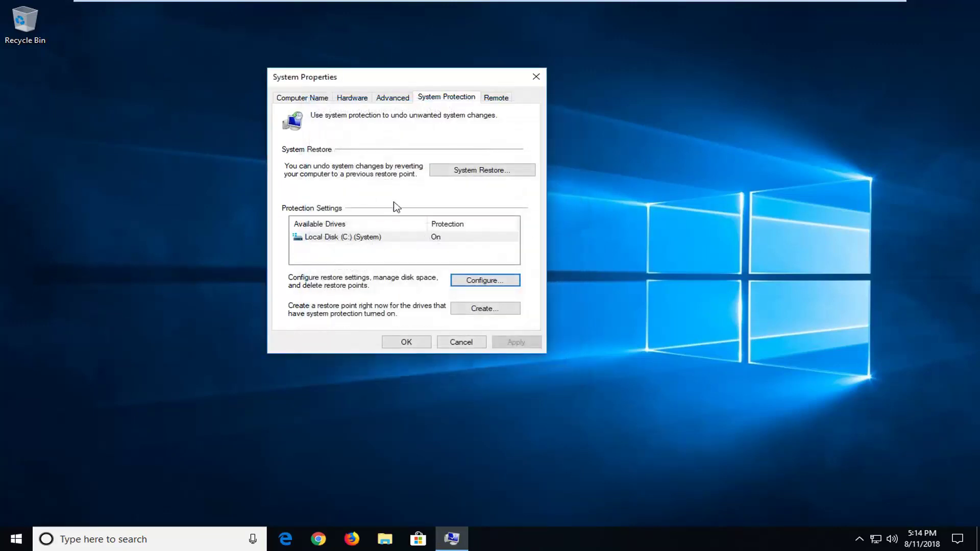
- Open System Restore to check for available restore points, and close it together with System Properties
left_click(479, 171)
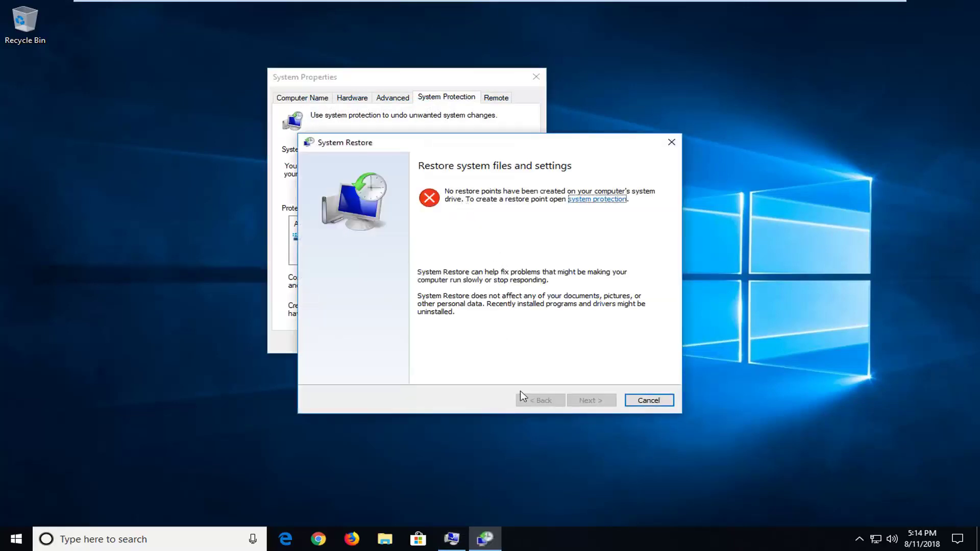
left_click(672, 142)
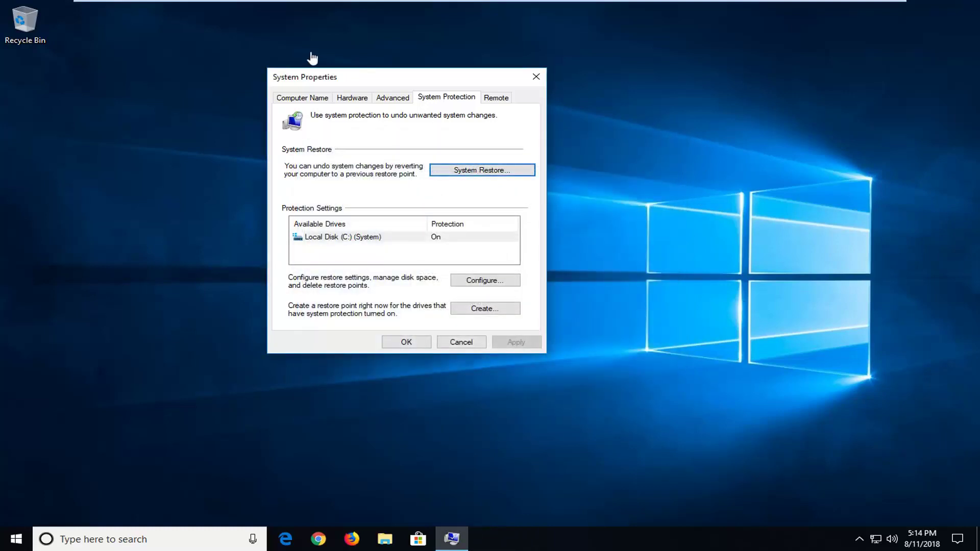
left_click(536, 76)
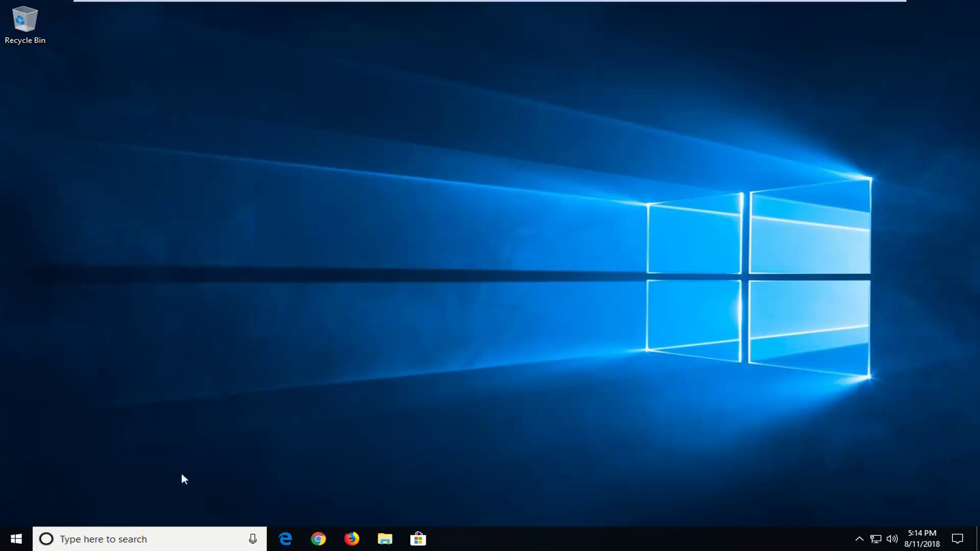
- Search Windows for "cmd" and run Command Prompt as administrator, allowing it to make changes to the device
left_click(26, 541)
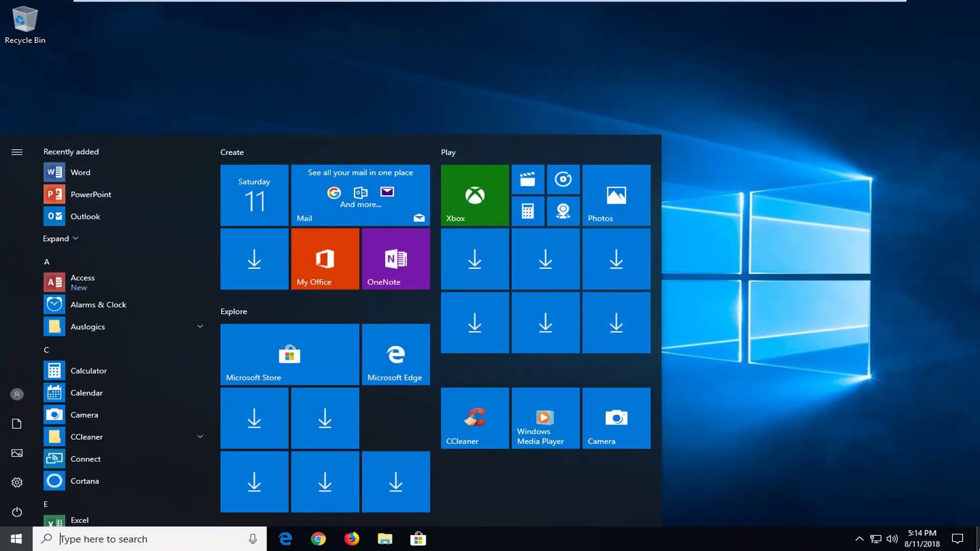
key("Escape")
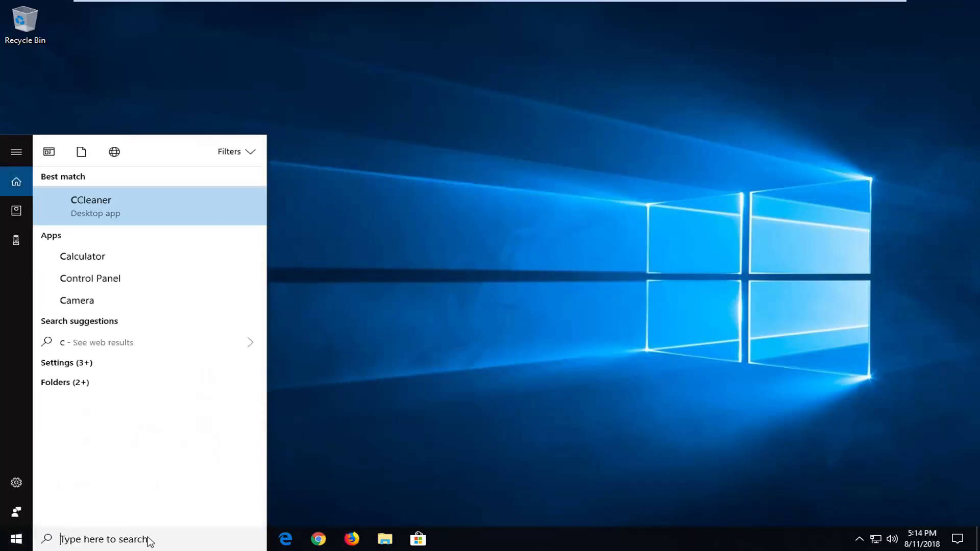
type("cmd")
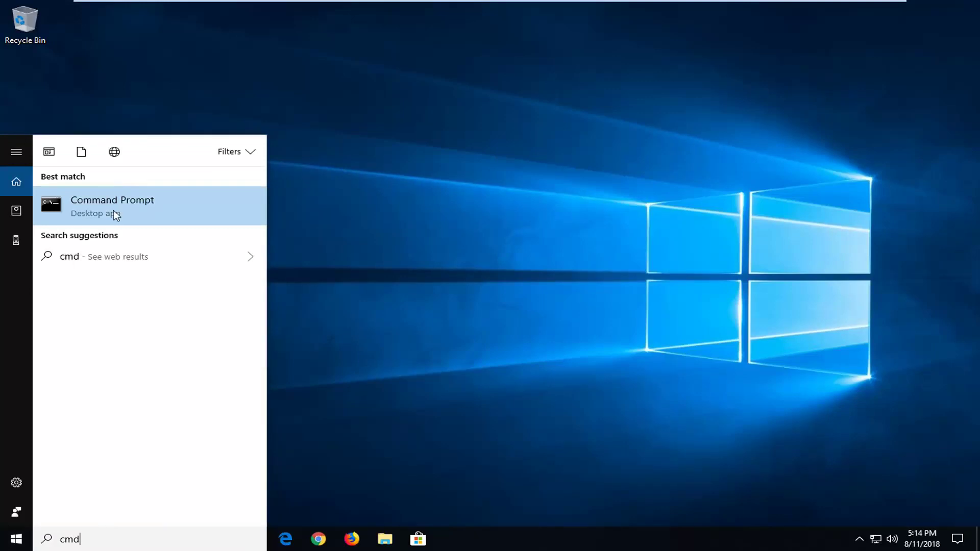
right_click(113, 206)
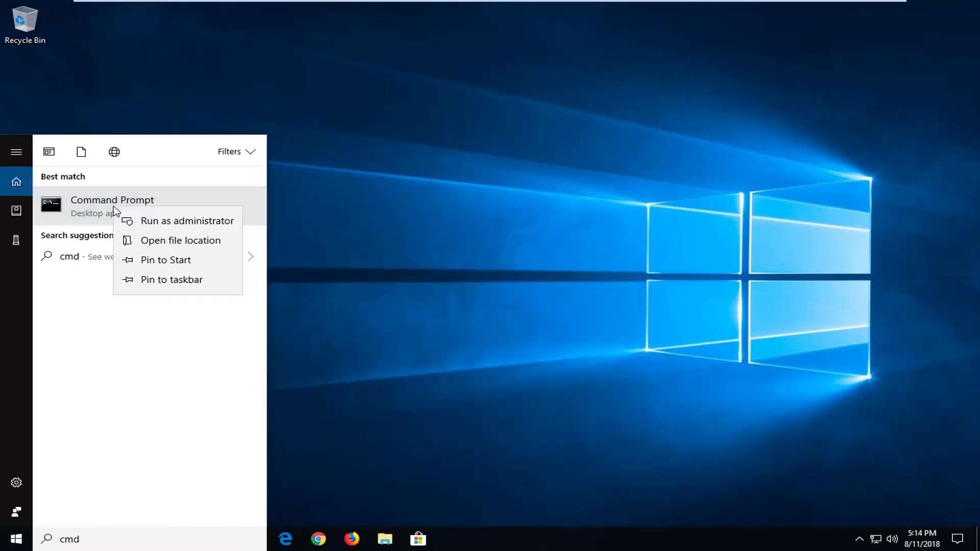
left_click(149, 221)
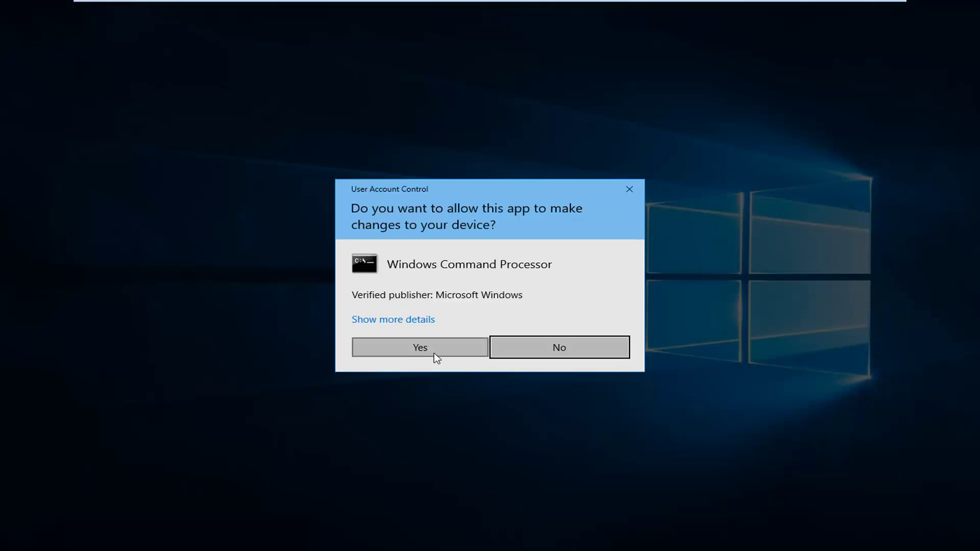
left_click(439, 353)
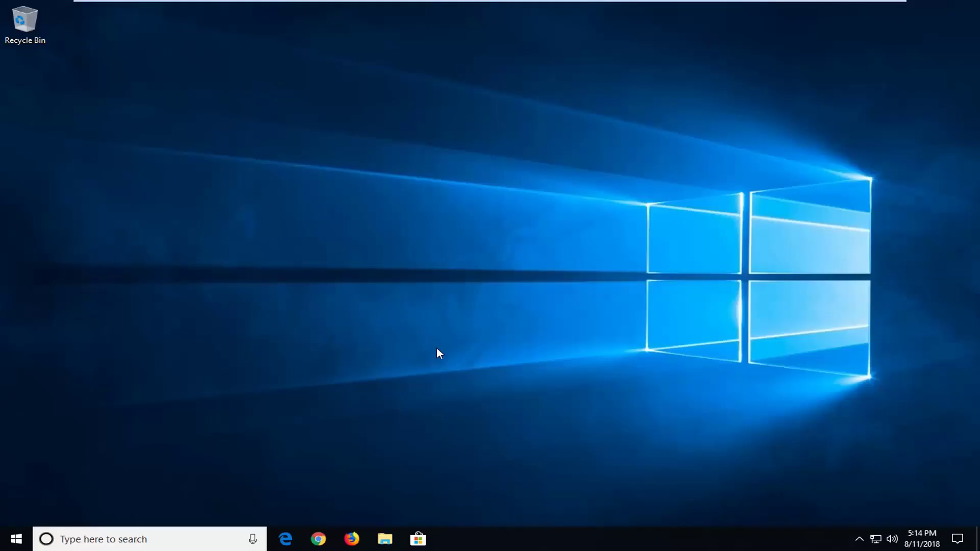
left_click_drag(313, 61, 434, 97)
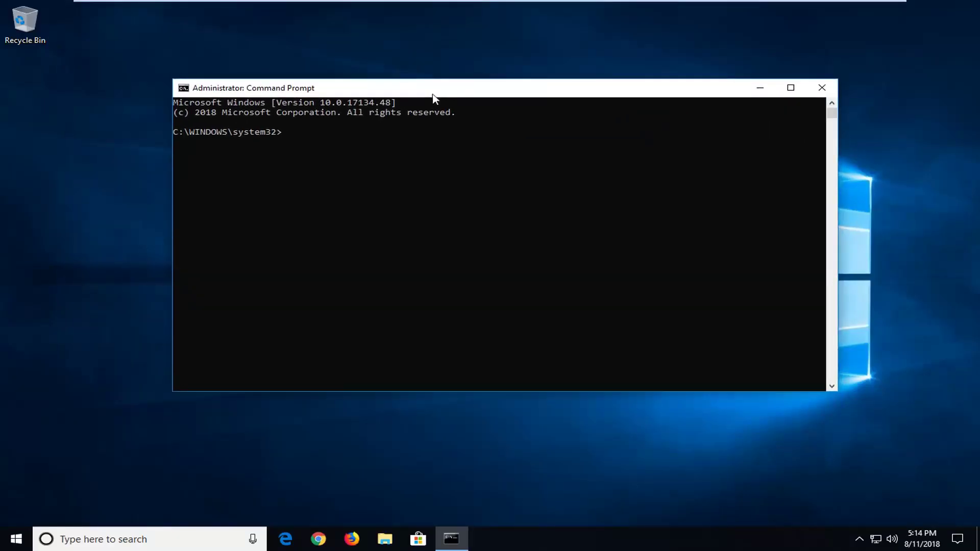
- Run "Dism /Online /Cleanup-Image /RestoreHealth" to repair the Windows image, and close the Command Prompt once it is done
type("Dism")
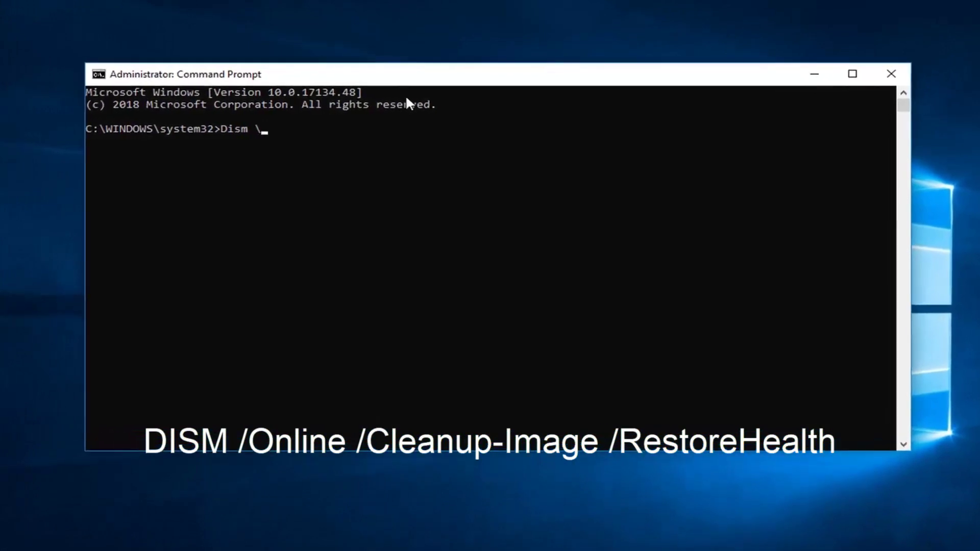
type(" /Online /Cleanup-Im")
key("BackSpace")
key("BackSpace")
type("Image /RestoreHealth")
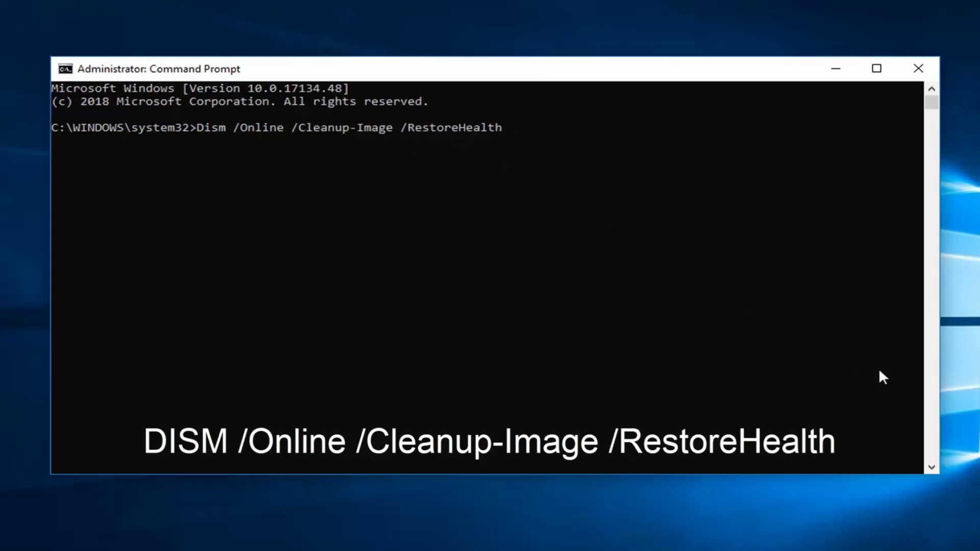
key("Return")
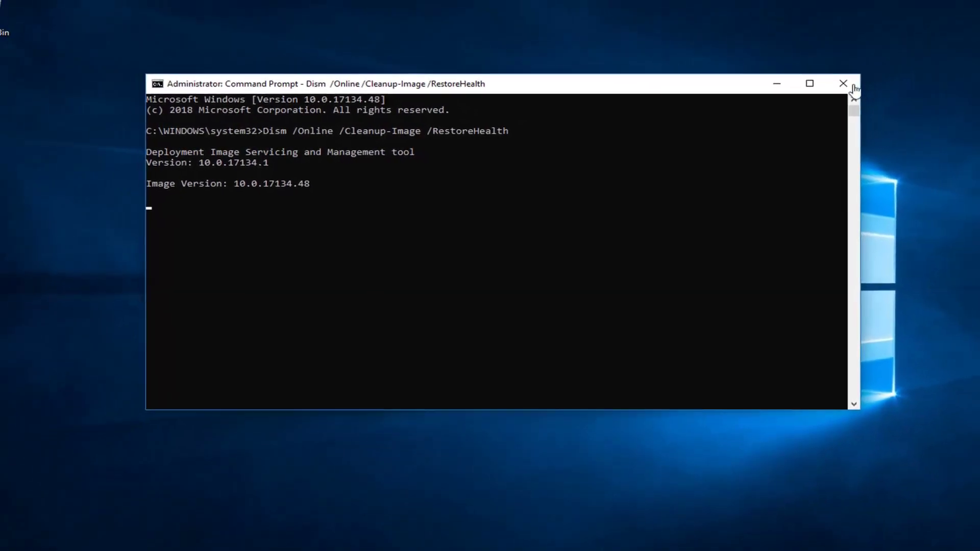
left_click(843, 83)
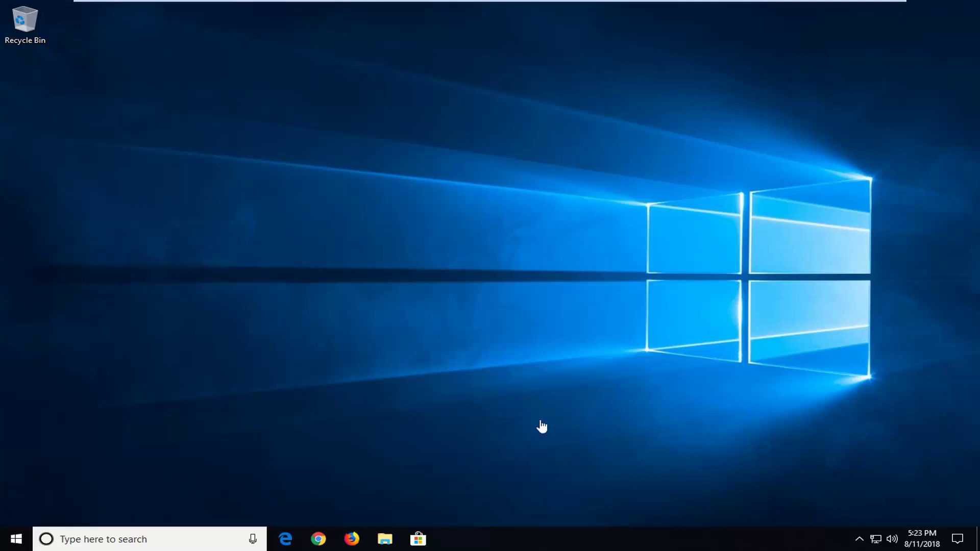
- Switch to Google Chrome, go to google.com and search for "tweaking.com repair tool"
left_click(316, 542)
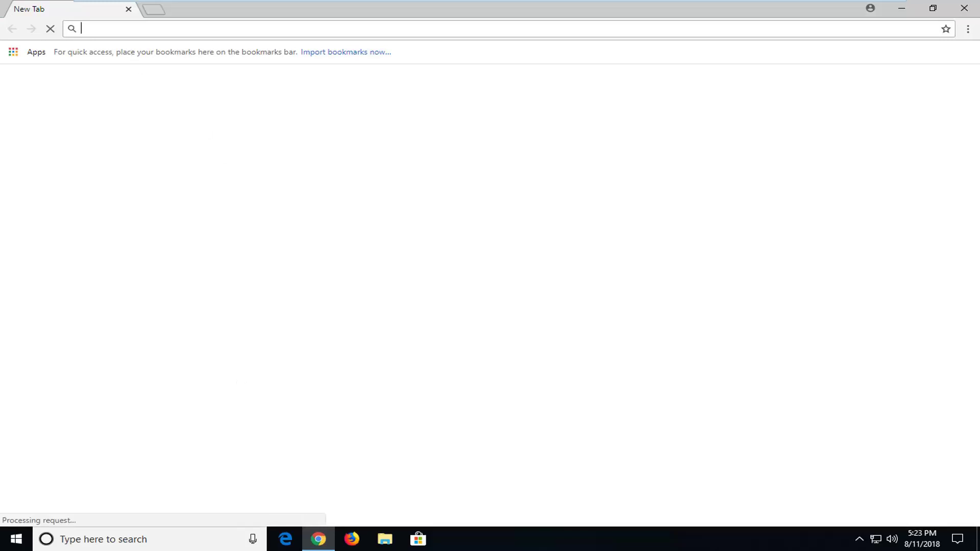
type("google")
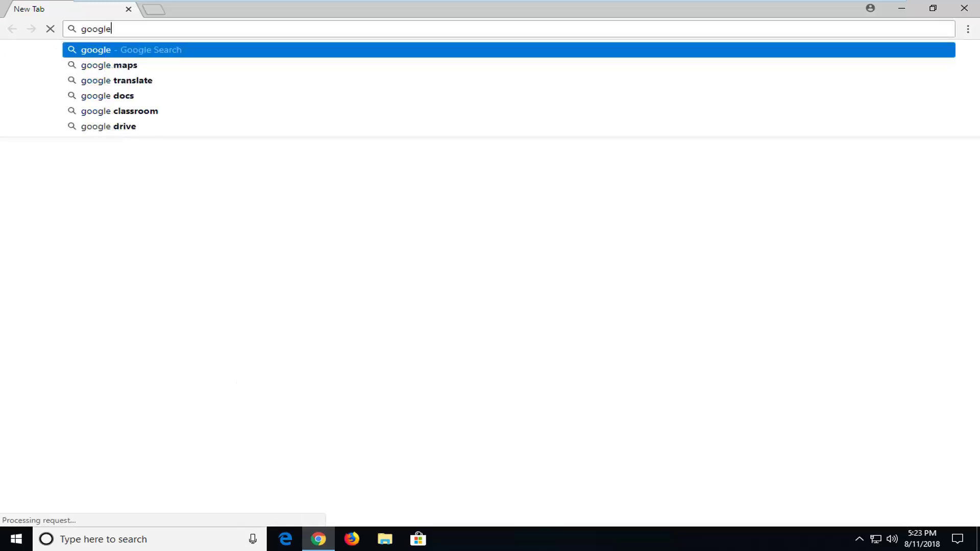
type(".com")
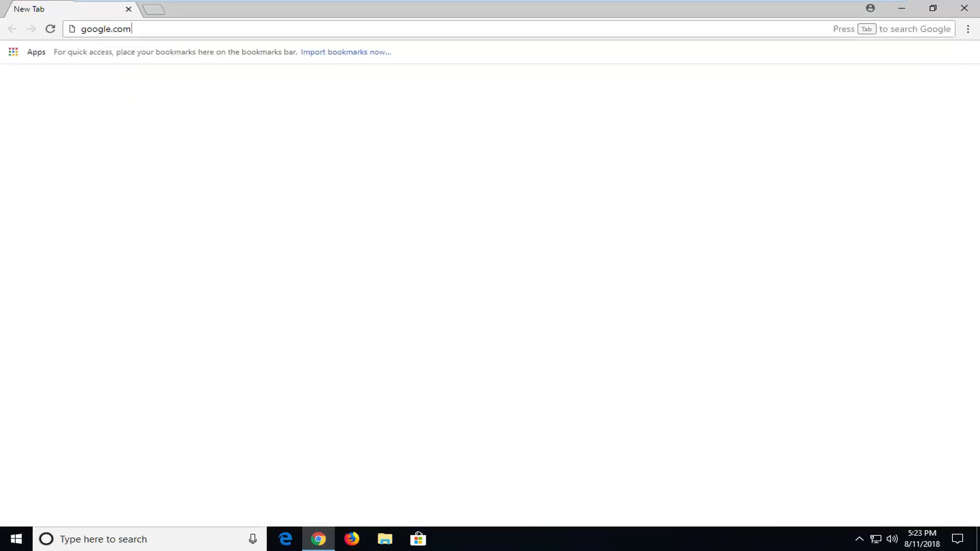
key("Return")
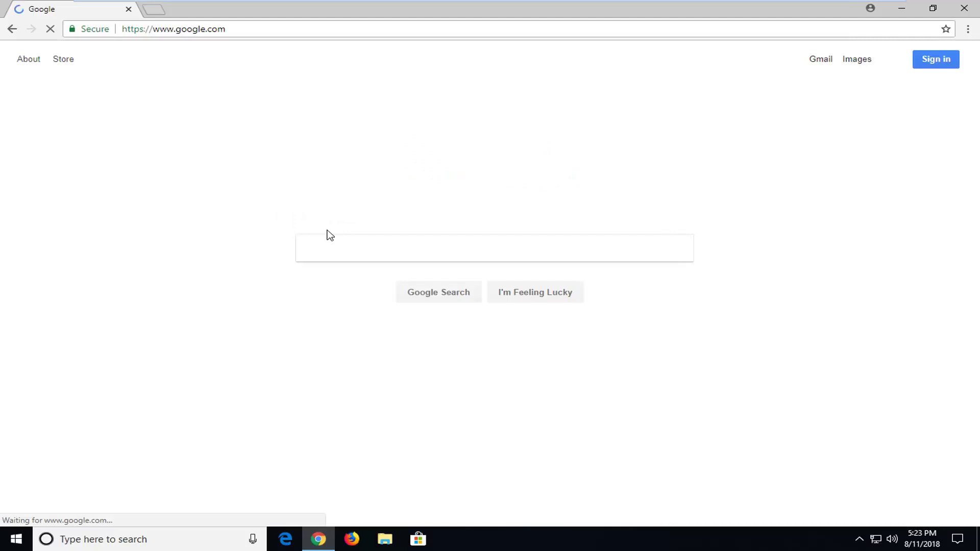
type("t")
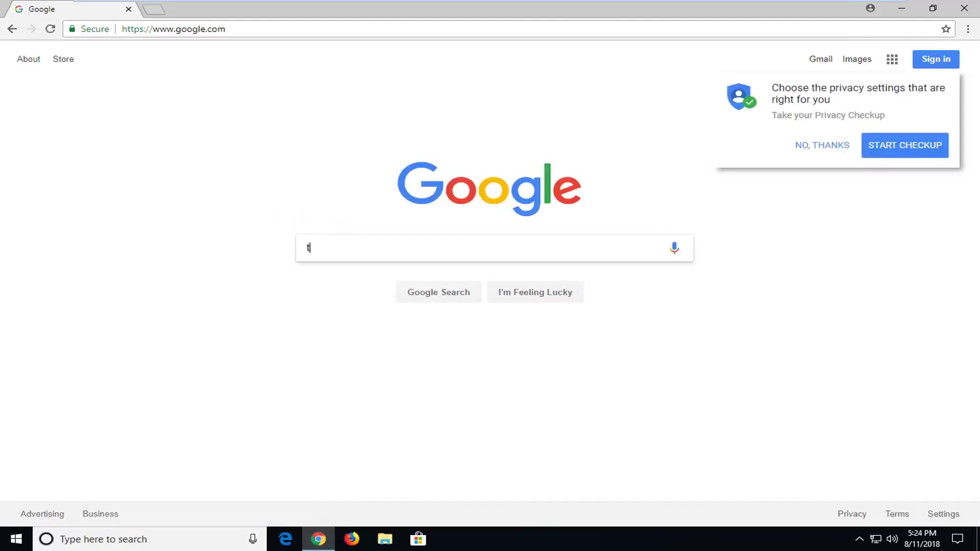
type("weaking.com repair tool")
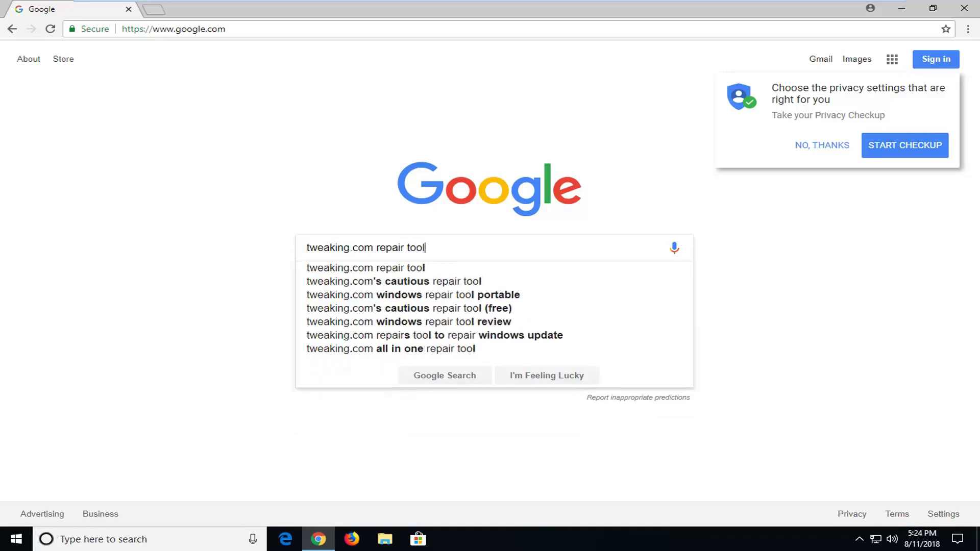
key("Return")
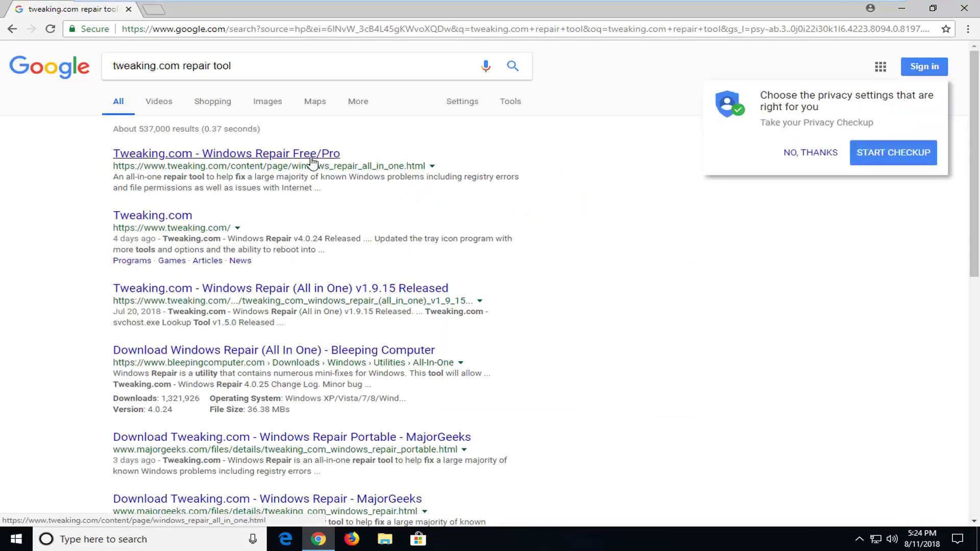
- Open the Tweaking.com - Windows Repair Free/Pro page and download the installer version through its direct download
left_click(262, 159)
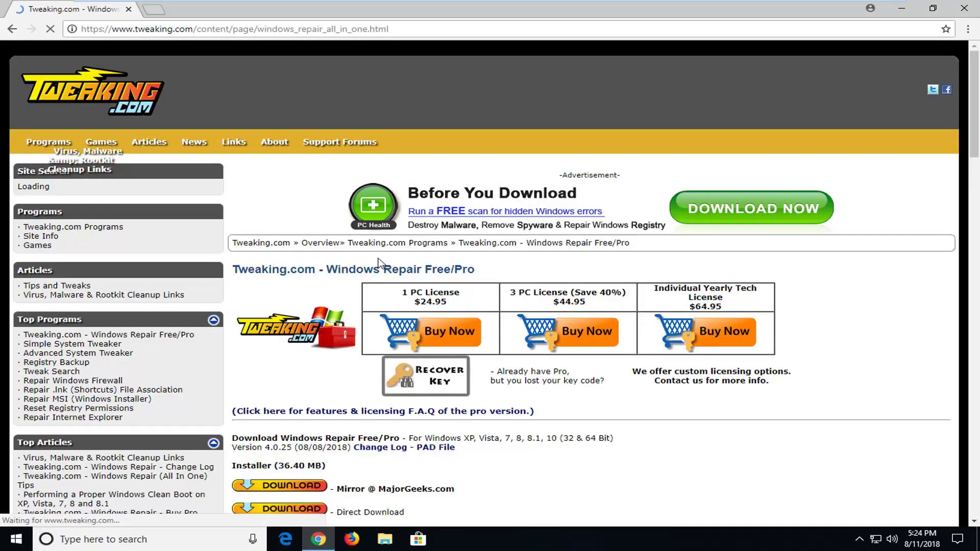
scroll(561, 245, "down", 2)
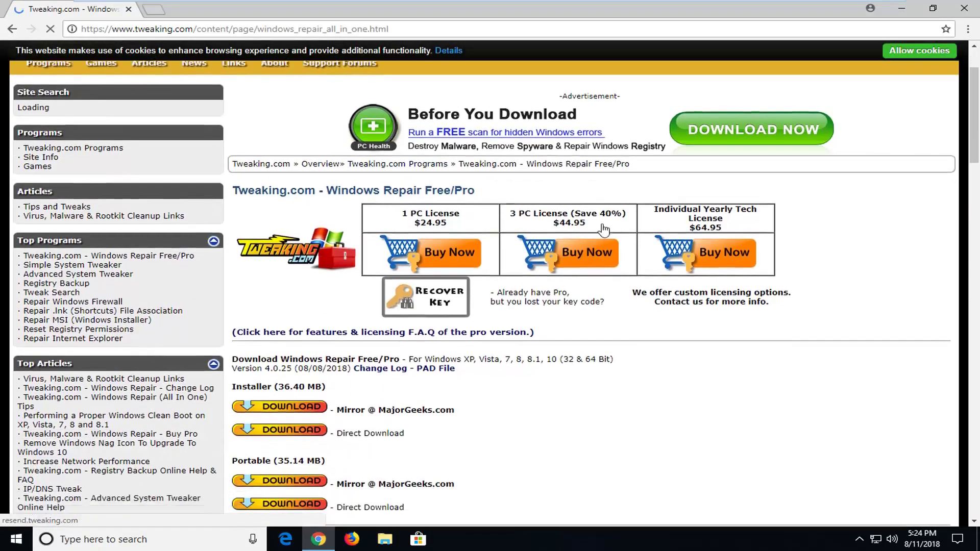
scroll(288, 302, "down", 3)
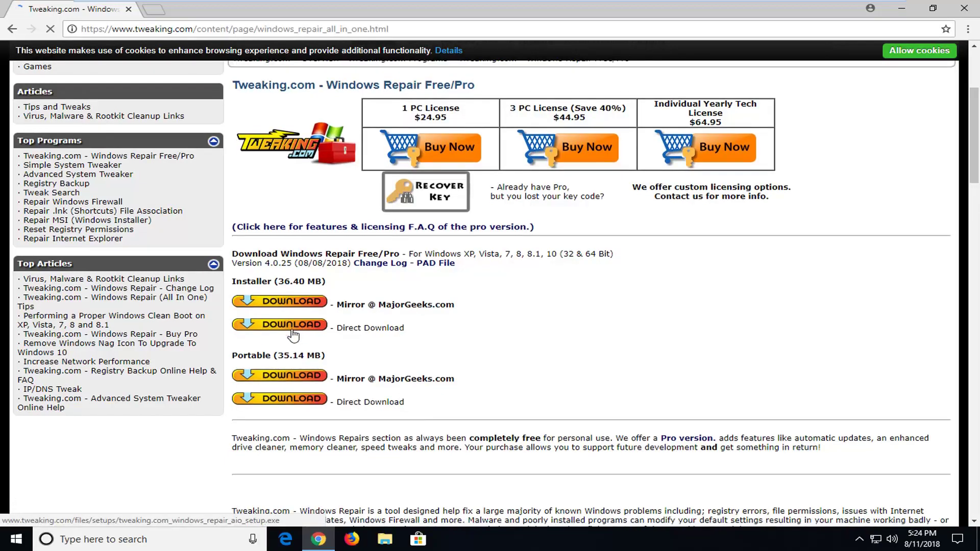
left_click(293, 335)
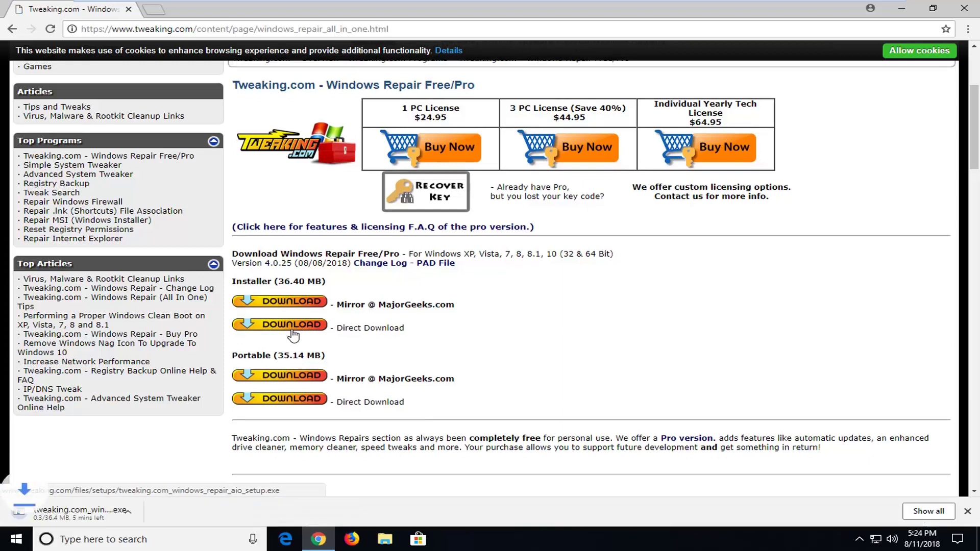
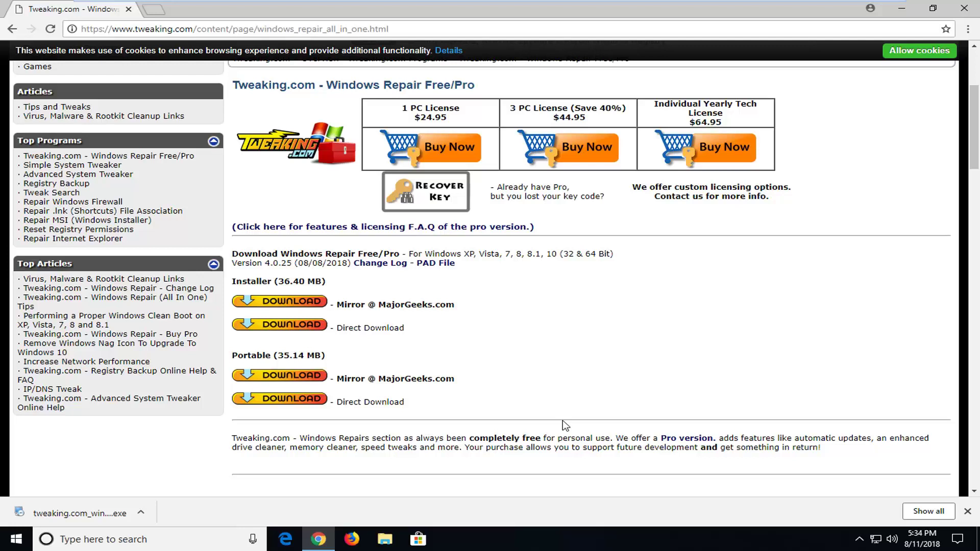
- Install Tweaking.com - Windows Repair from the downloaded file with the default folders, a desktop icon and opening upon completion
left_click(94, 515)
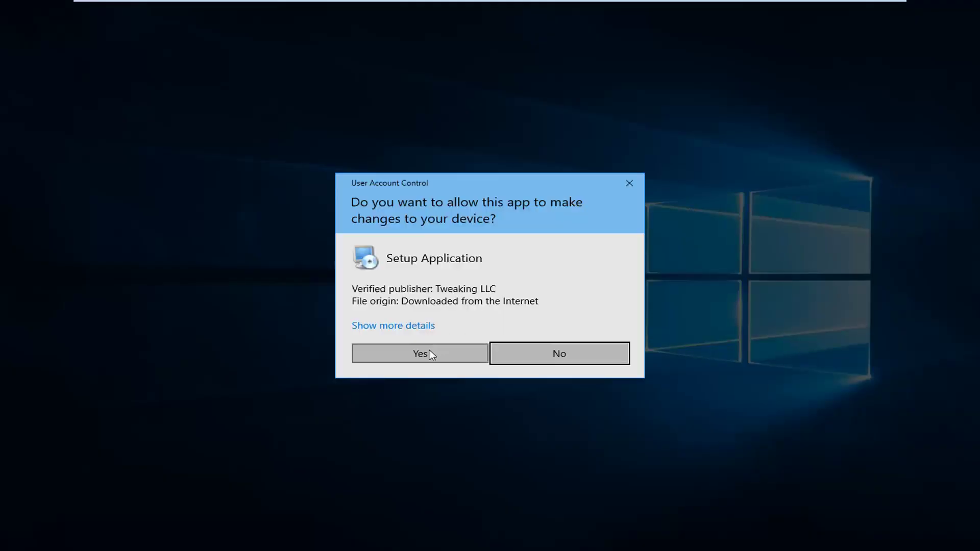
left_click(431, 354)
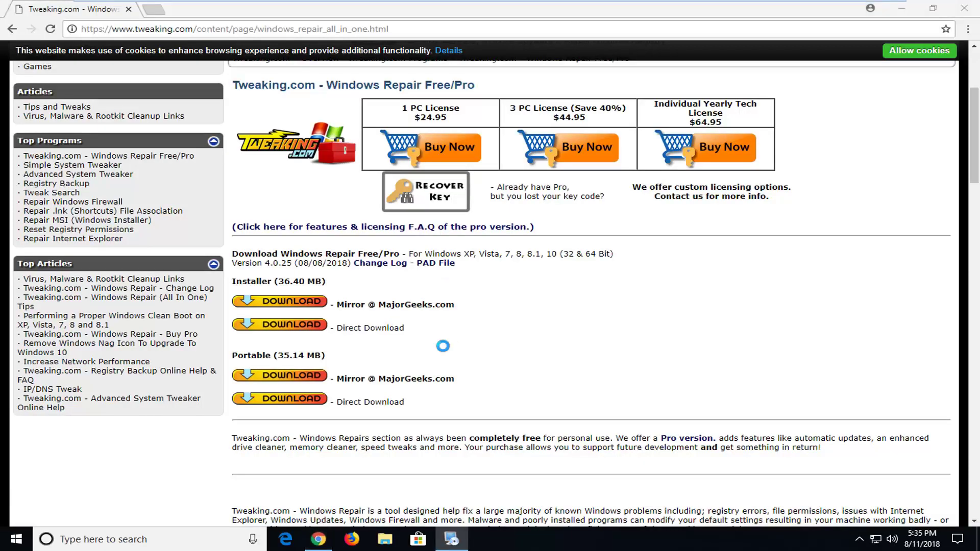
left_click(575, 384)
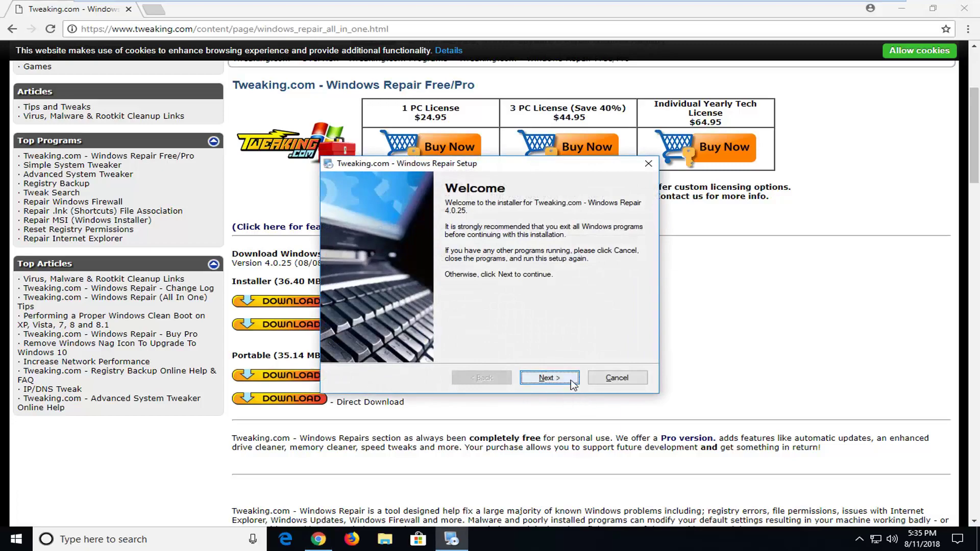
left_click(560, 378)
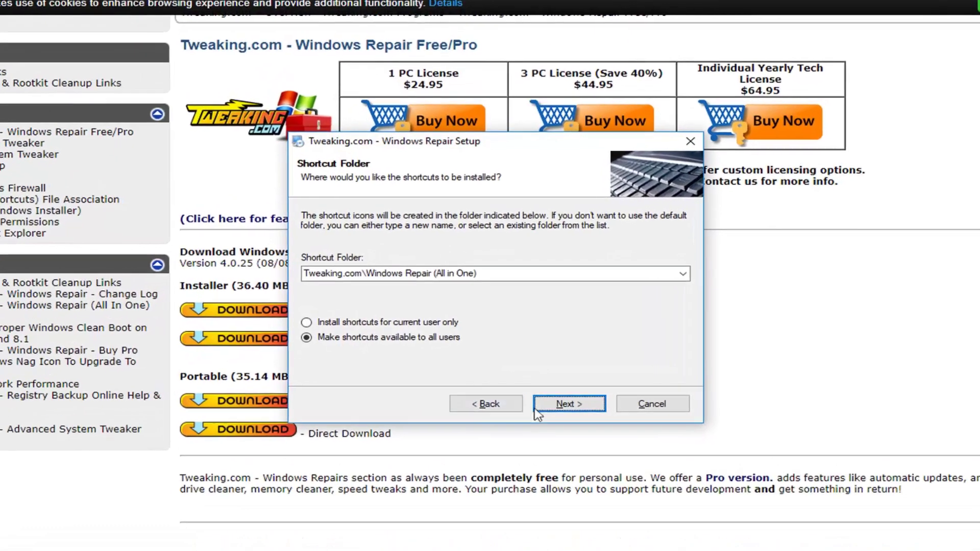
left_click(542, 382)
left_click(577, 423)
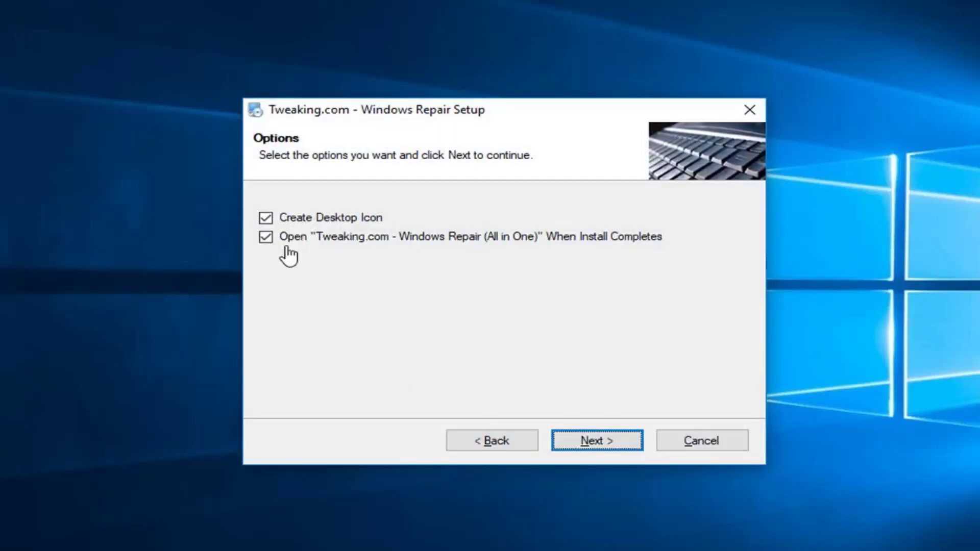
left_click(587, 449)
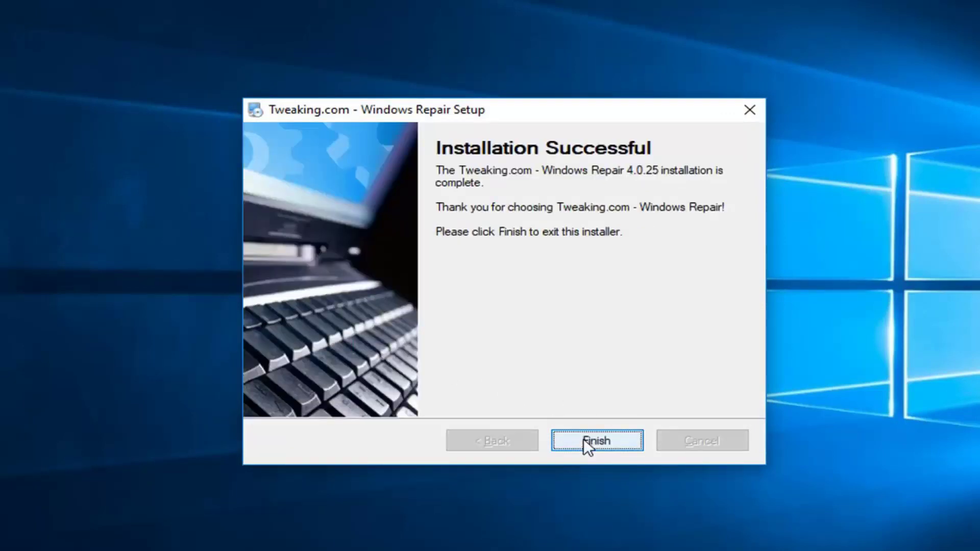
left_click(584, 441)
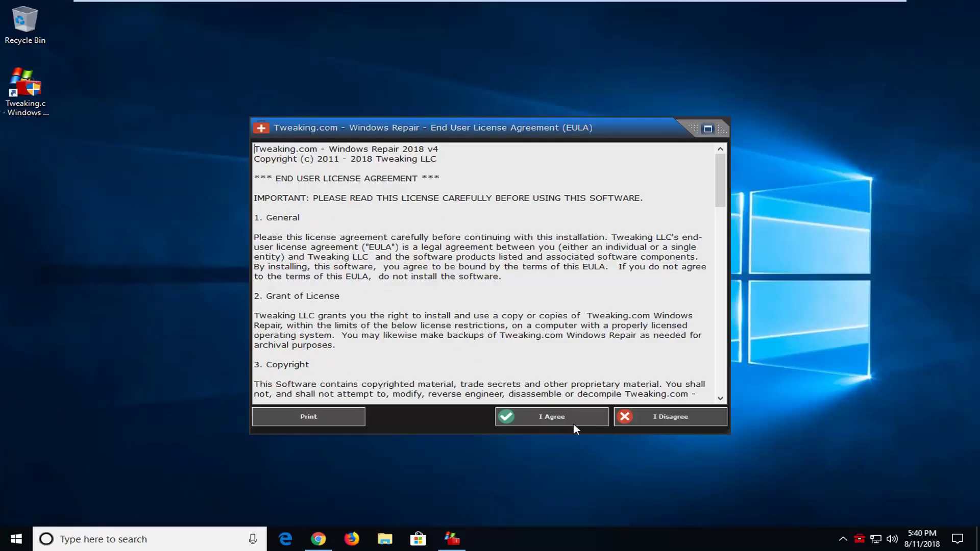
- Accept the Windows Repair license agreement, open the main list of repairs and dismiss the Safe Mode warning
left_click(615, 503)
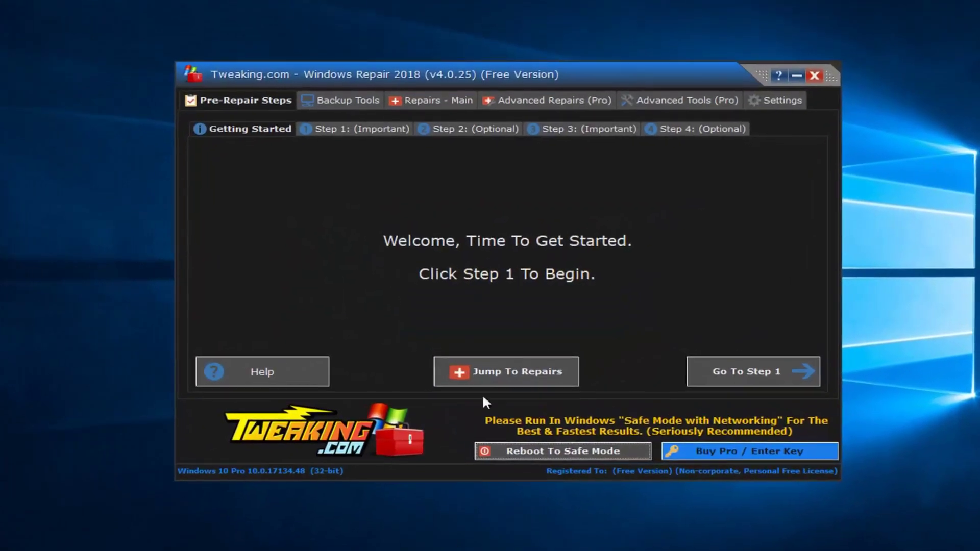
left_click(424, 93)
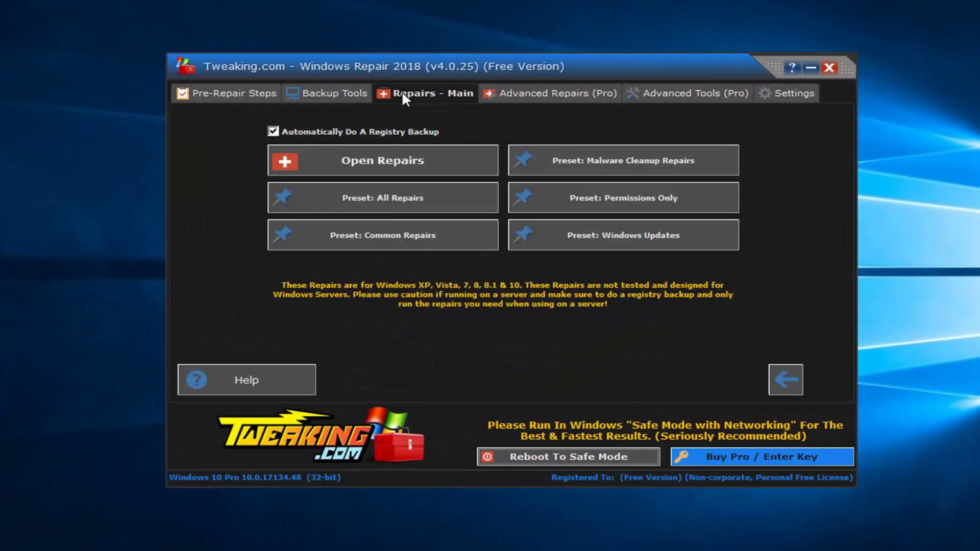
left_click(366, 158)
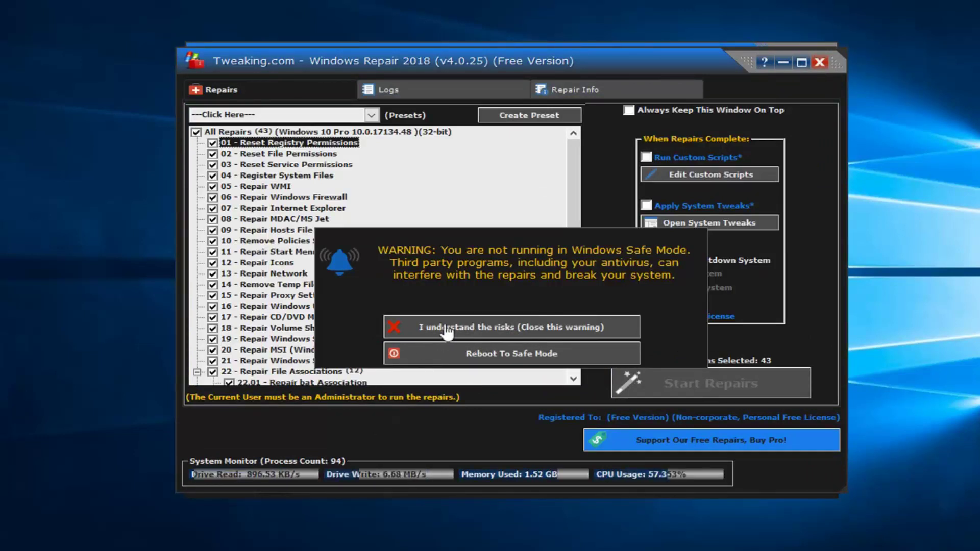
left_click(488, 327)
- Review the list of repair options, keep the default selection and start the repairs
scroll(376, 260, "down", 7)
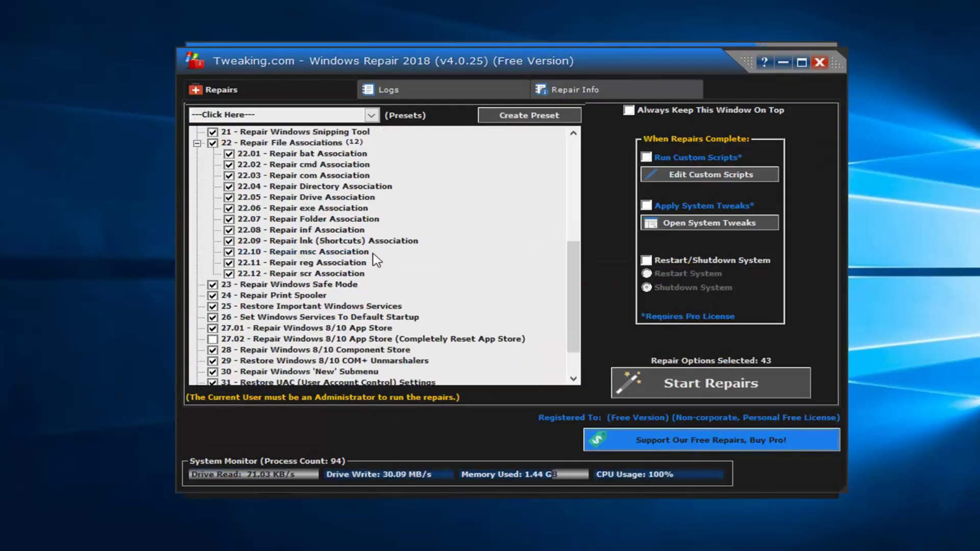
scroll(307, 255, "up", 7)
scroll(240, 255, "down", 8)
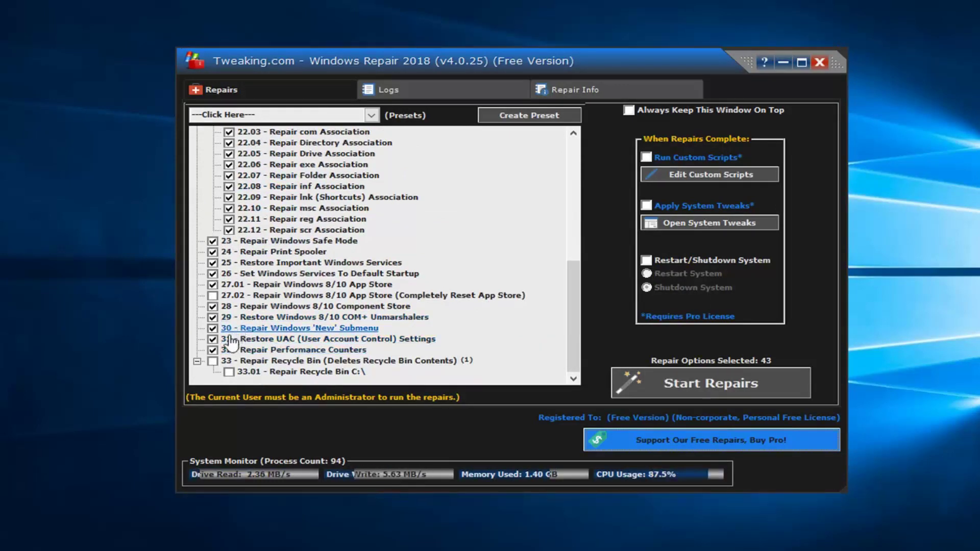
scroll(245, 341, "up", 5)
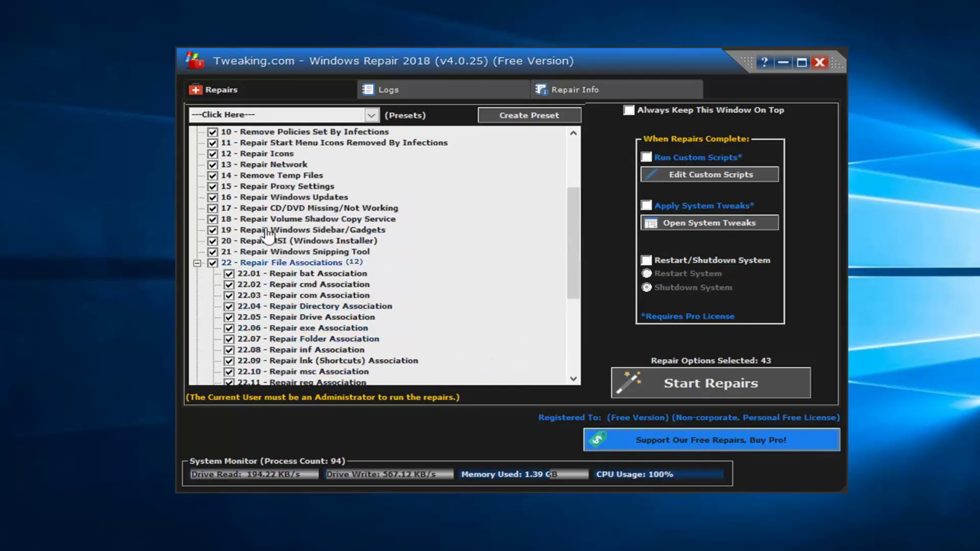
scroll(265, 235, "up", 2)
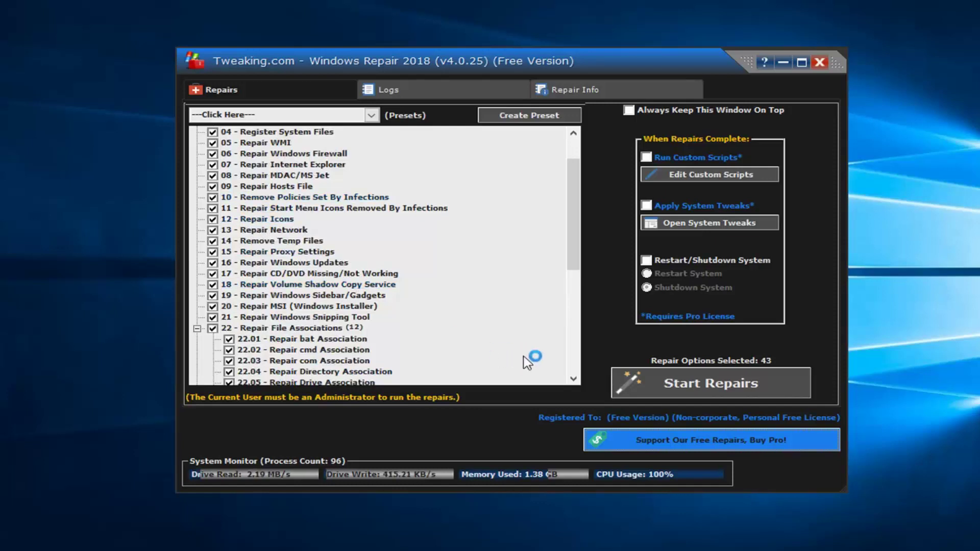
left_click(658, 376)
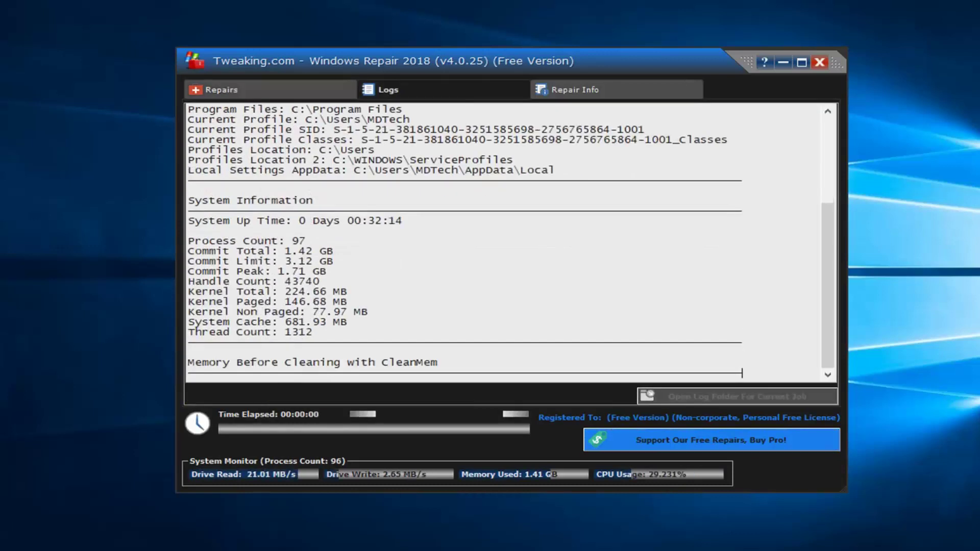